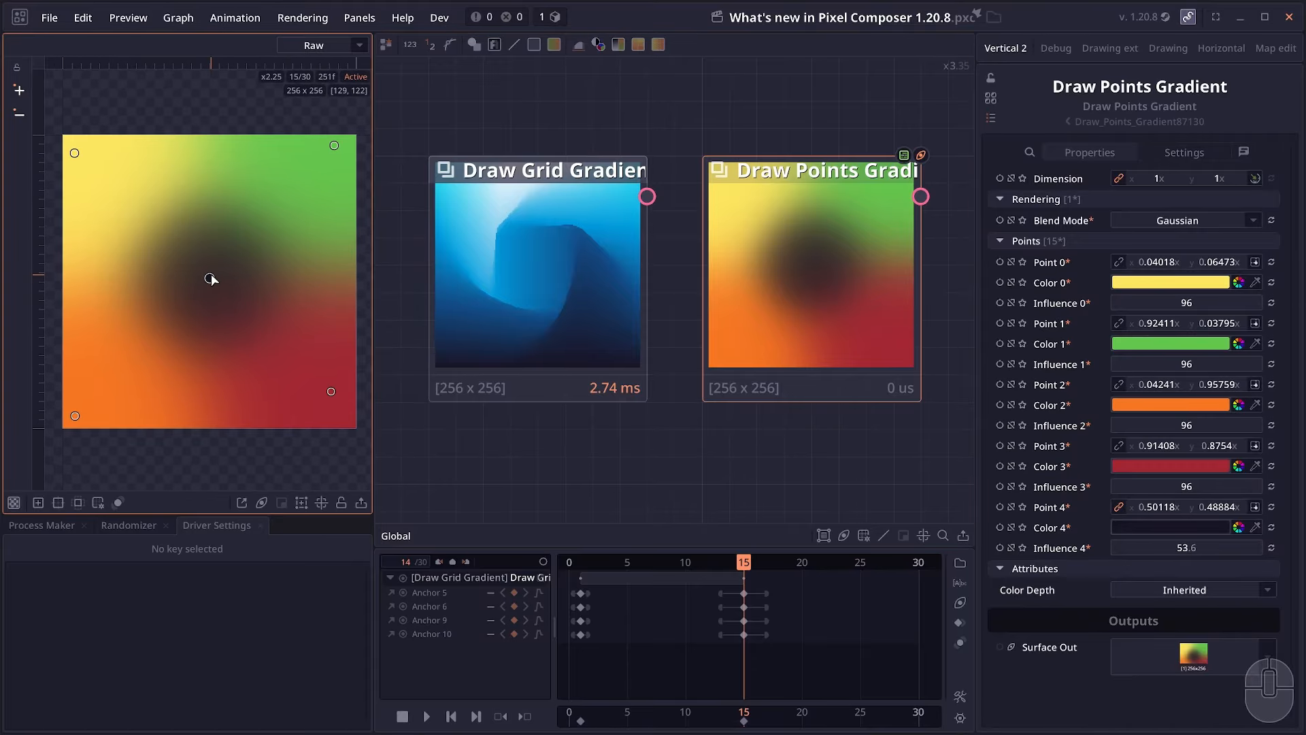
- Shift the dark centre point of the Draw Points Gradient slightly in the preview
left_click_drag(211, 278, 216, 273)
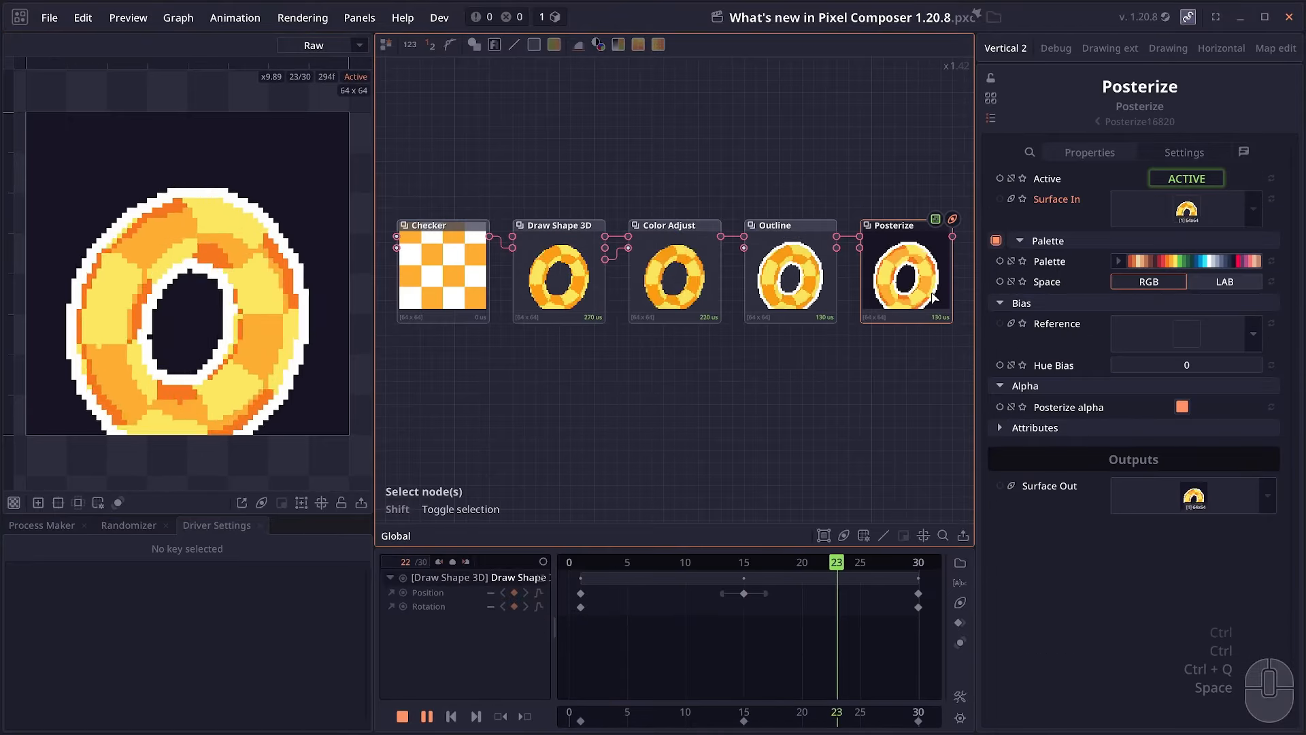
- Pause the animation and examine the torus settings of the Draw Shape 3D node
key("space")
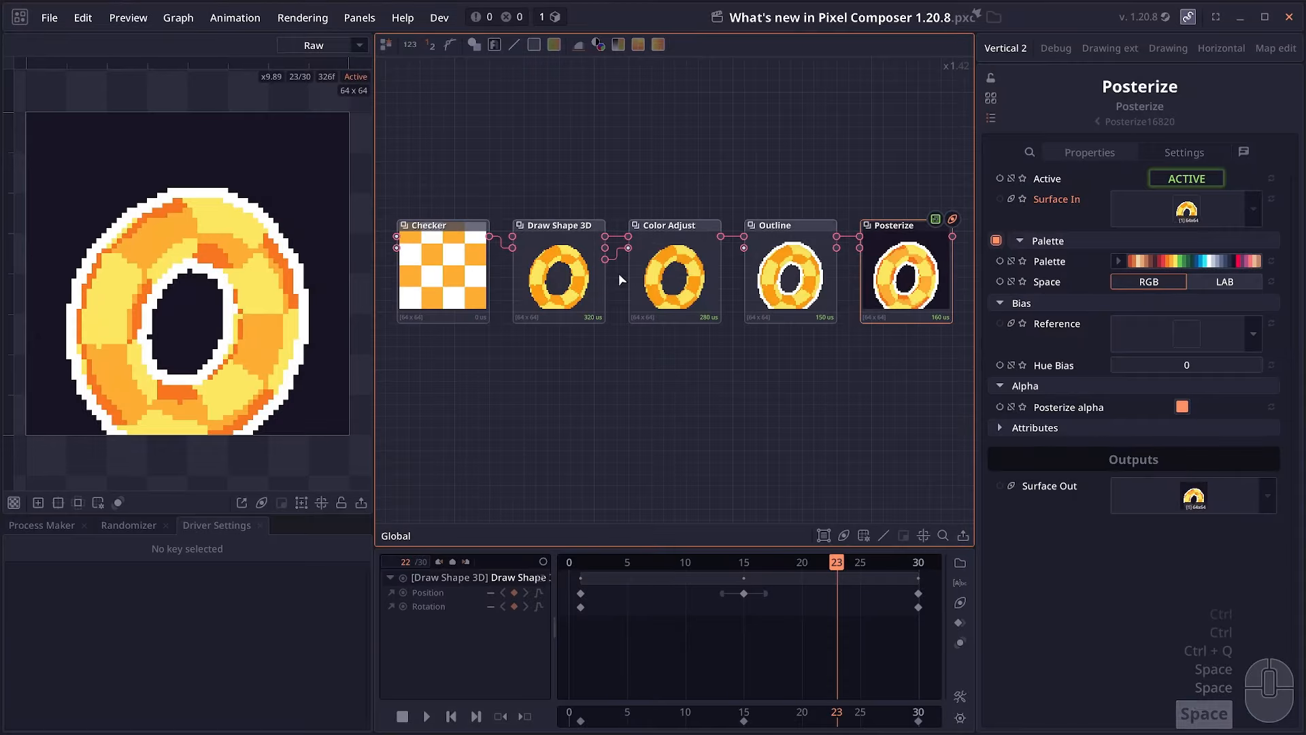
left_click(546, 272)
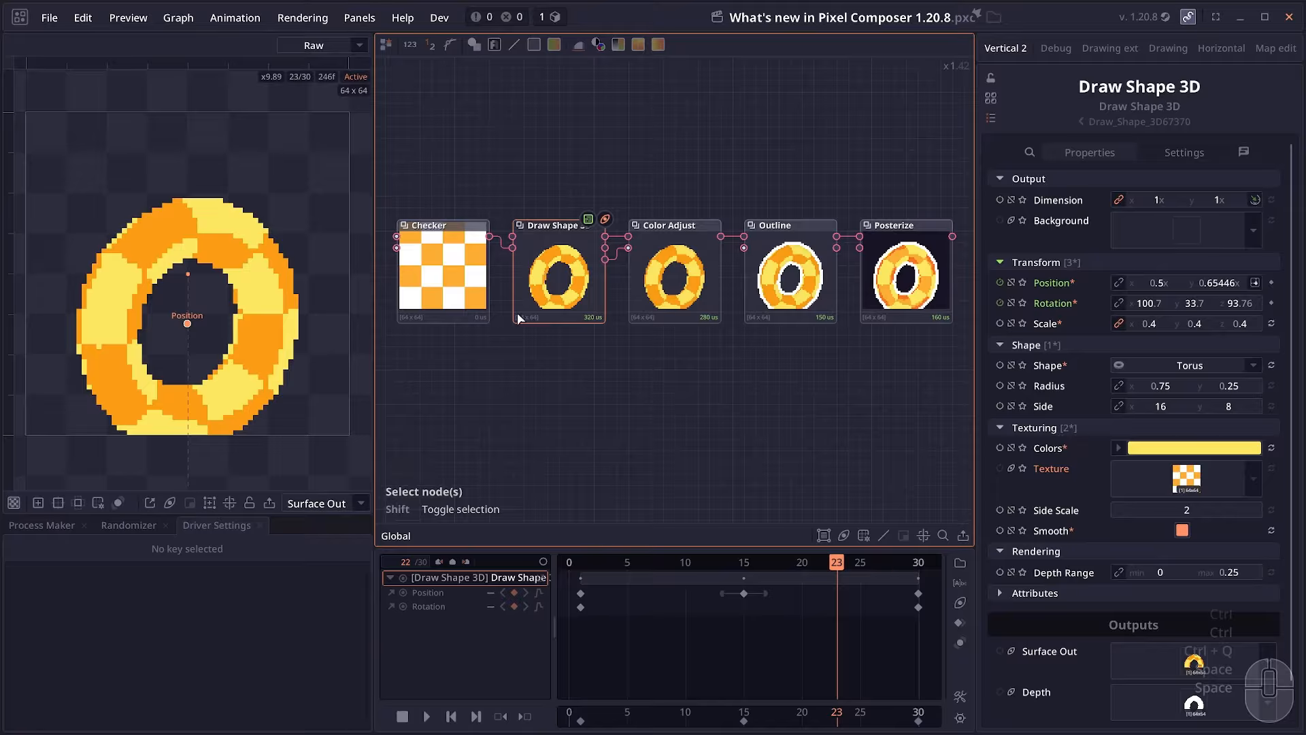
left_click(543, 349)
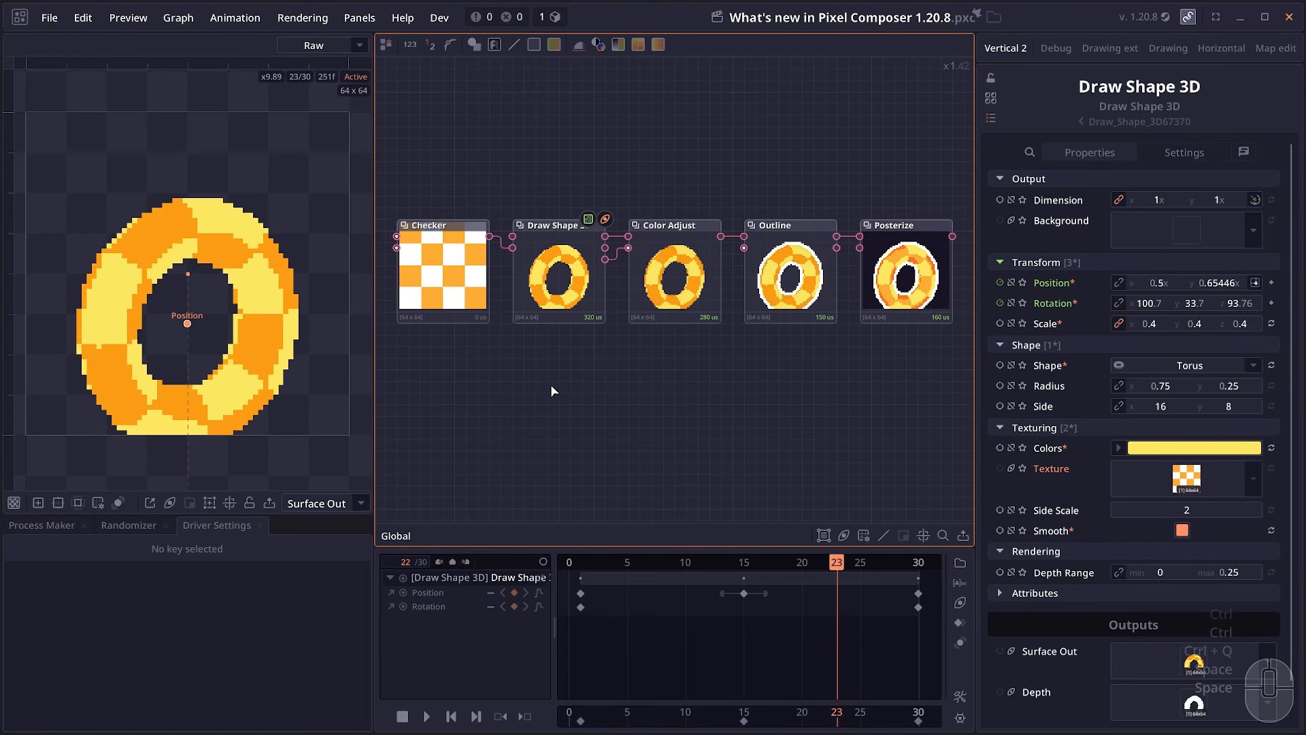
scroll(513, 358, "up", 2)
left_click(515, 338)
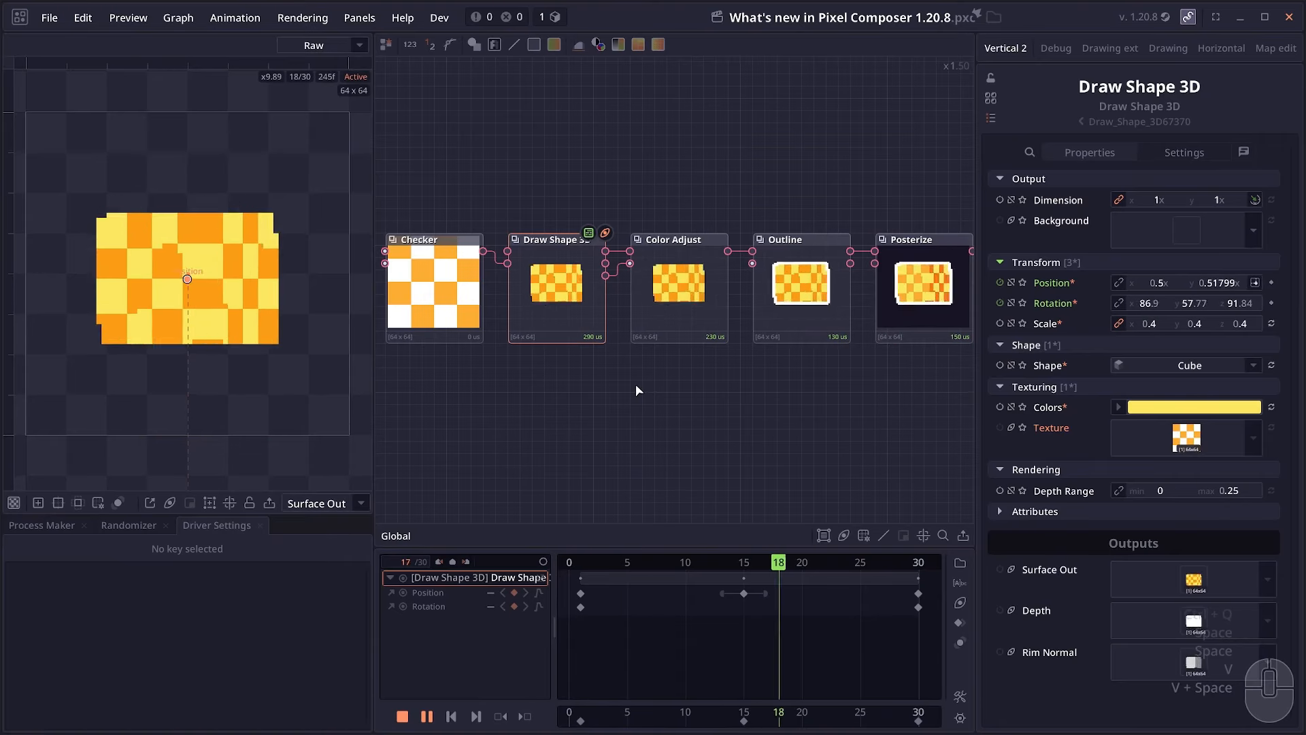
- Preview the Posterize node's output for the textured cube and play the animation
key("space")
double_click(915, 300)
key("space")
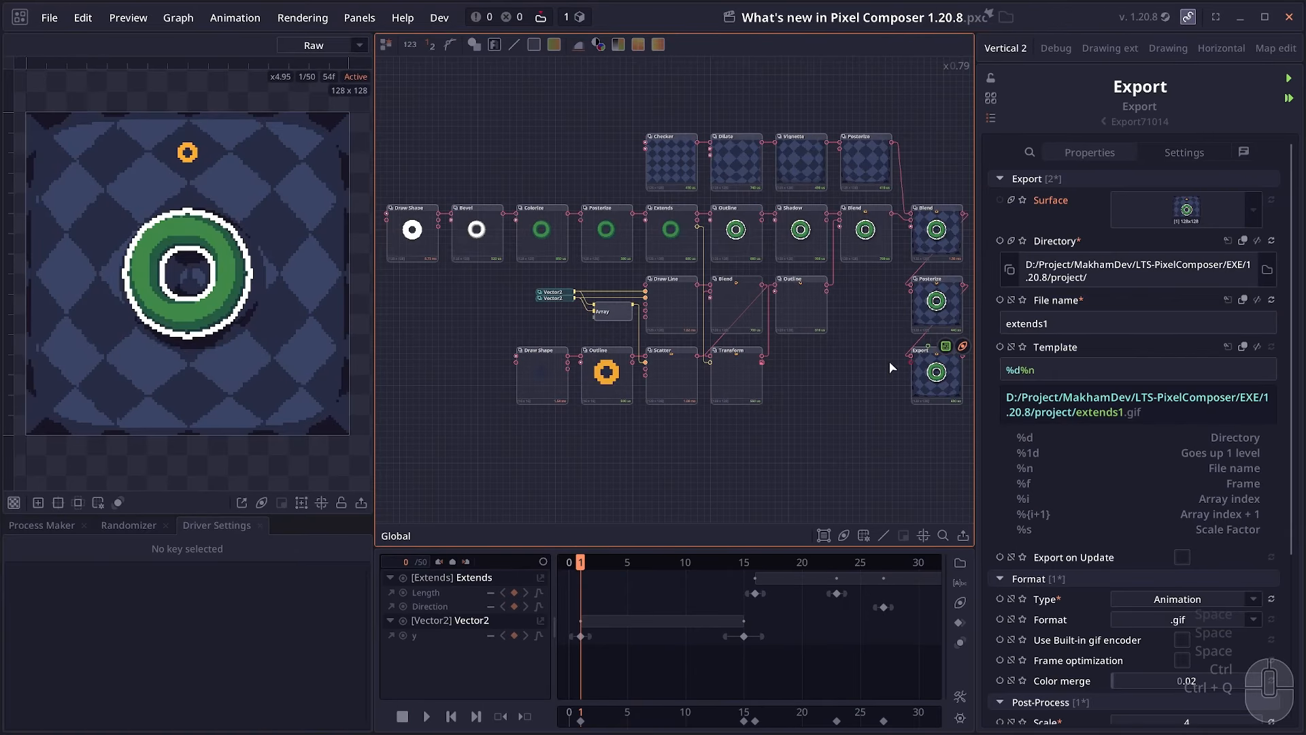
- Play the green ring animation and examine the Extends node's output and properties
key("space")
key("space")
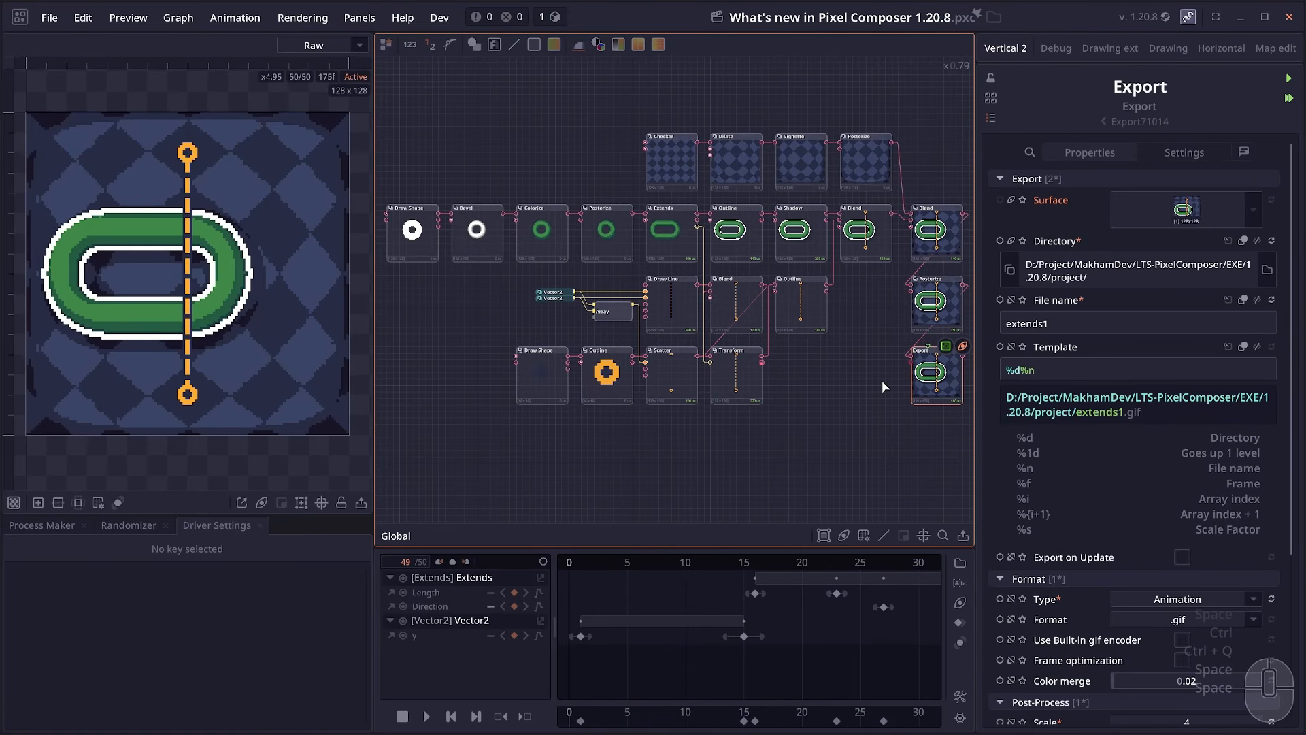
double_click(670, 231)
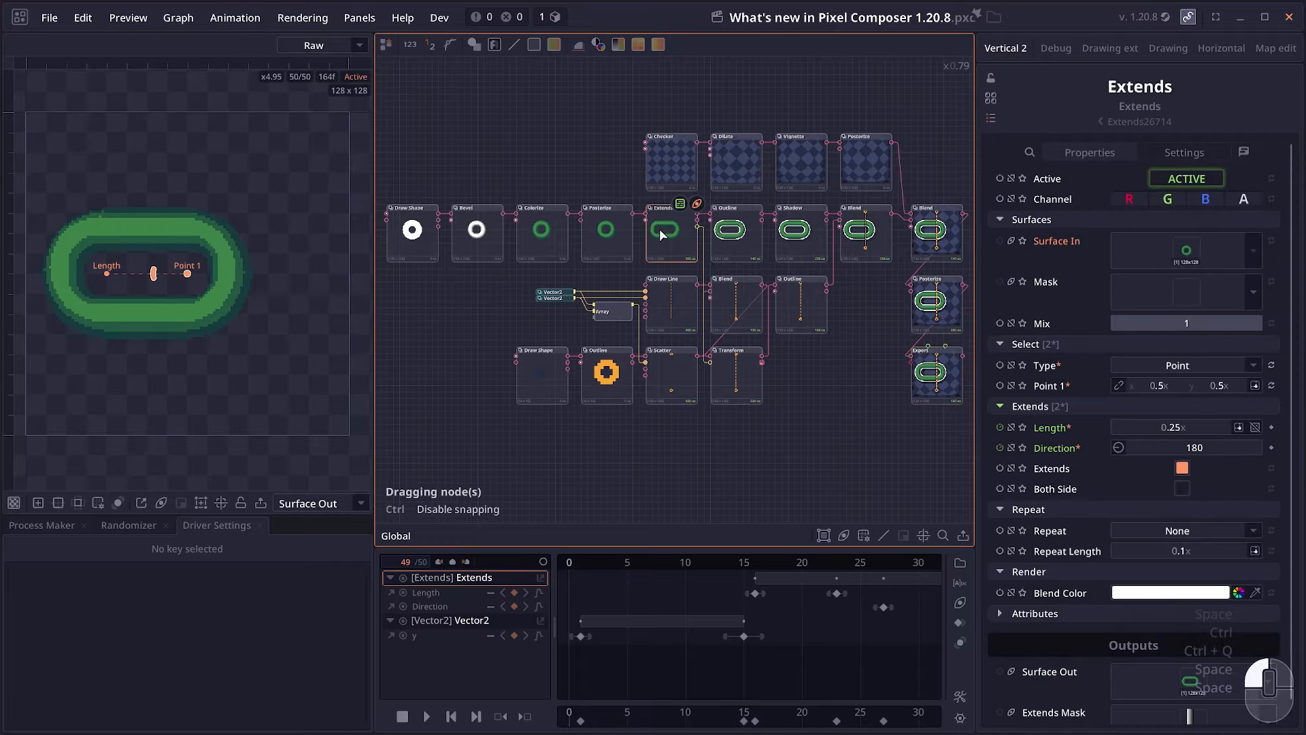
key("space")
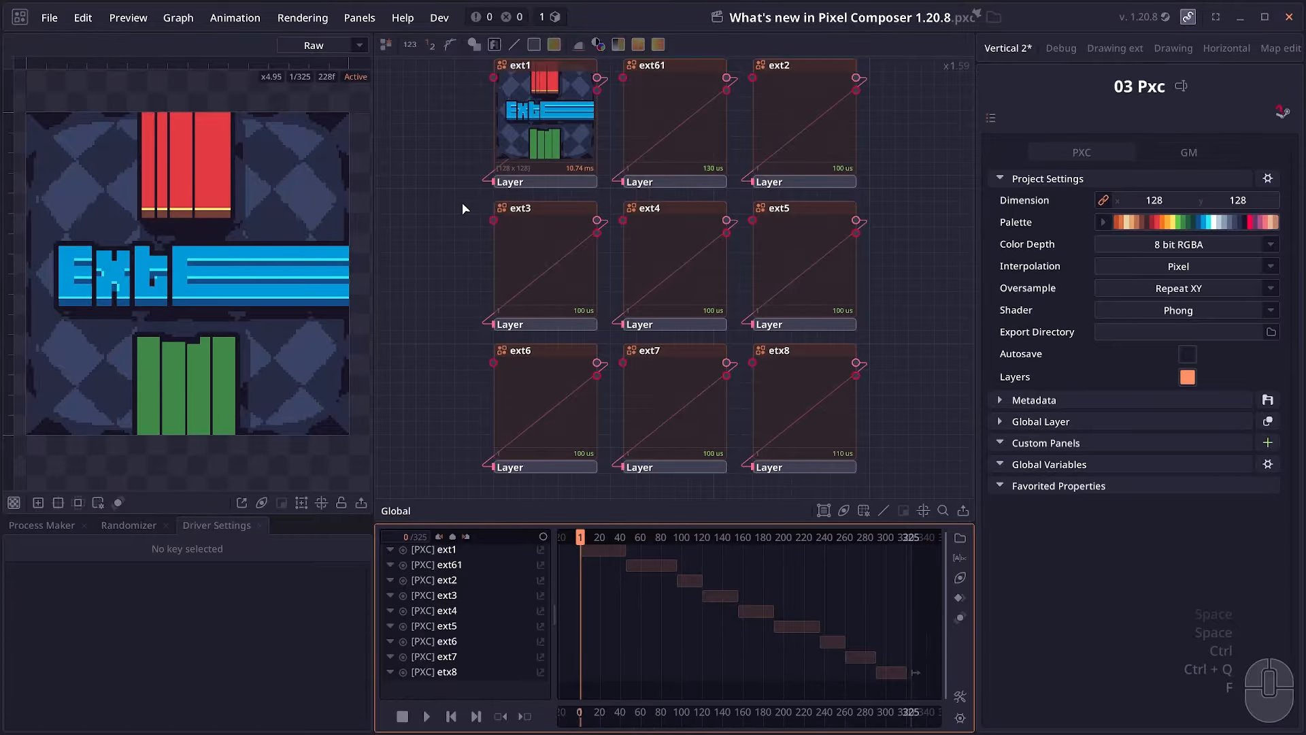
- Play the 03 Pxc project's combined animation and pause it partway through the ext4 clip
left_click_drag(717, 607, 725, 610)
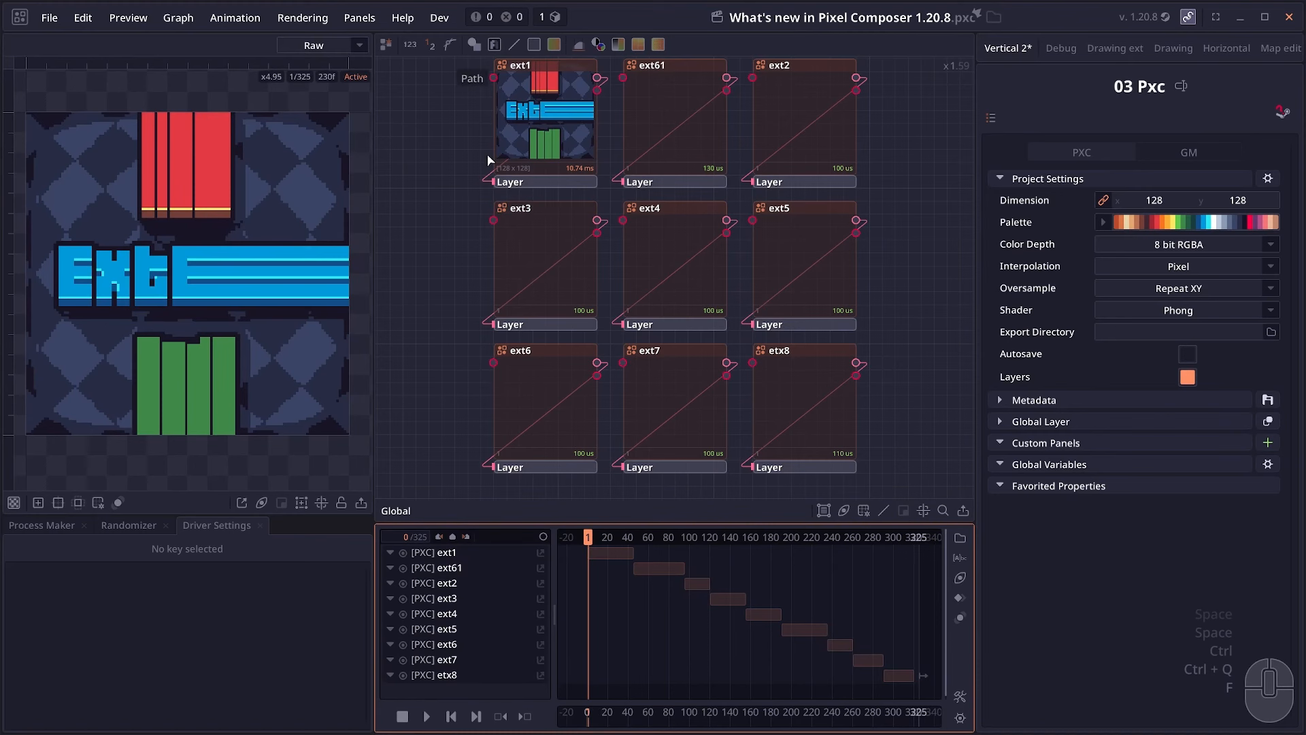
key("space")
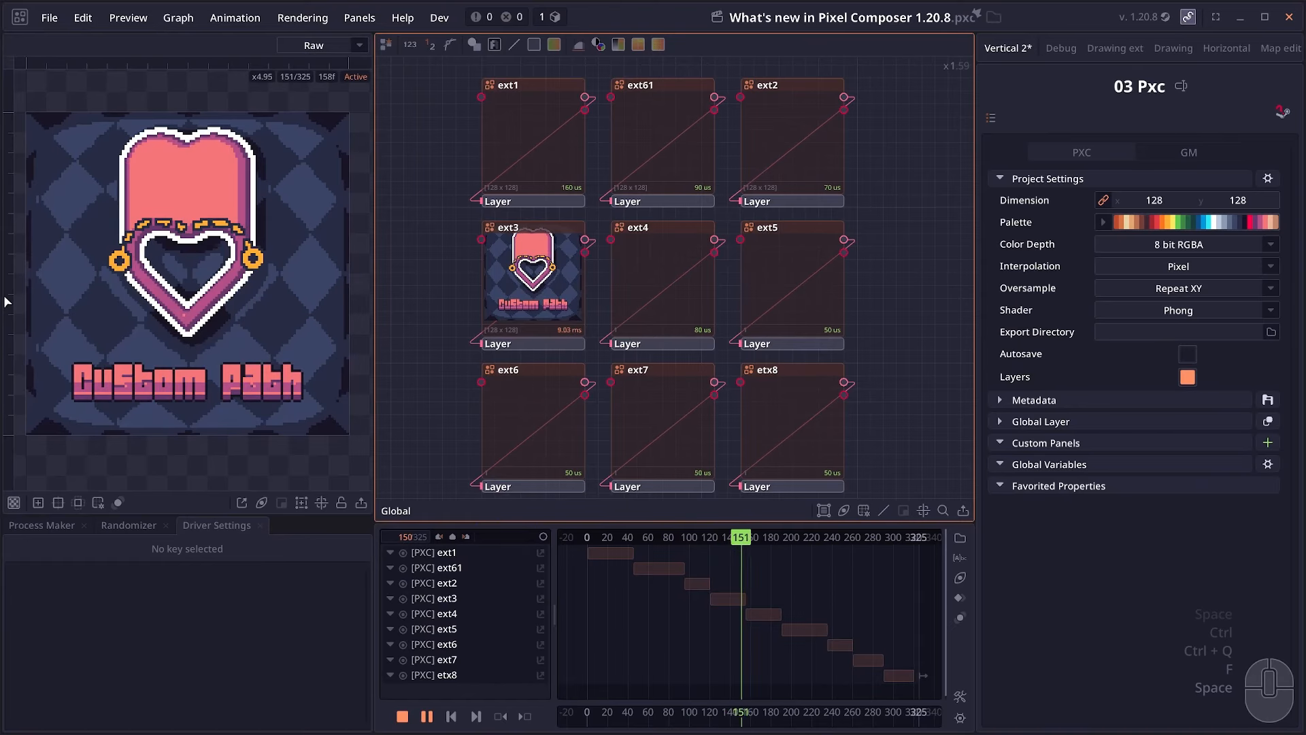
key("space")
- Select the PXC nodes ext1, ext61, ext2 and ext5 one after another to view their properties
left_click(561, 144)
left_click(688, 129)
left_click(783, 132)
left_click(793, 279)
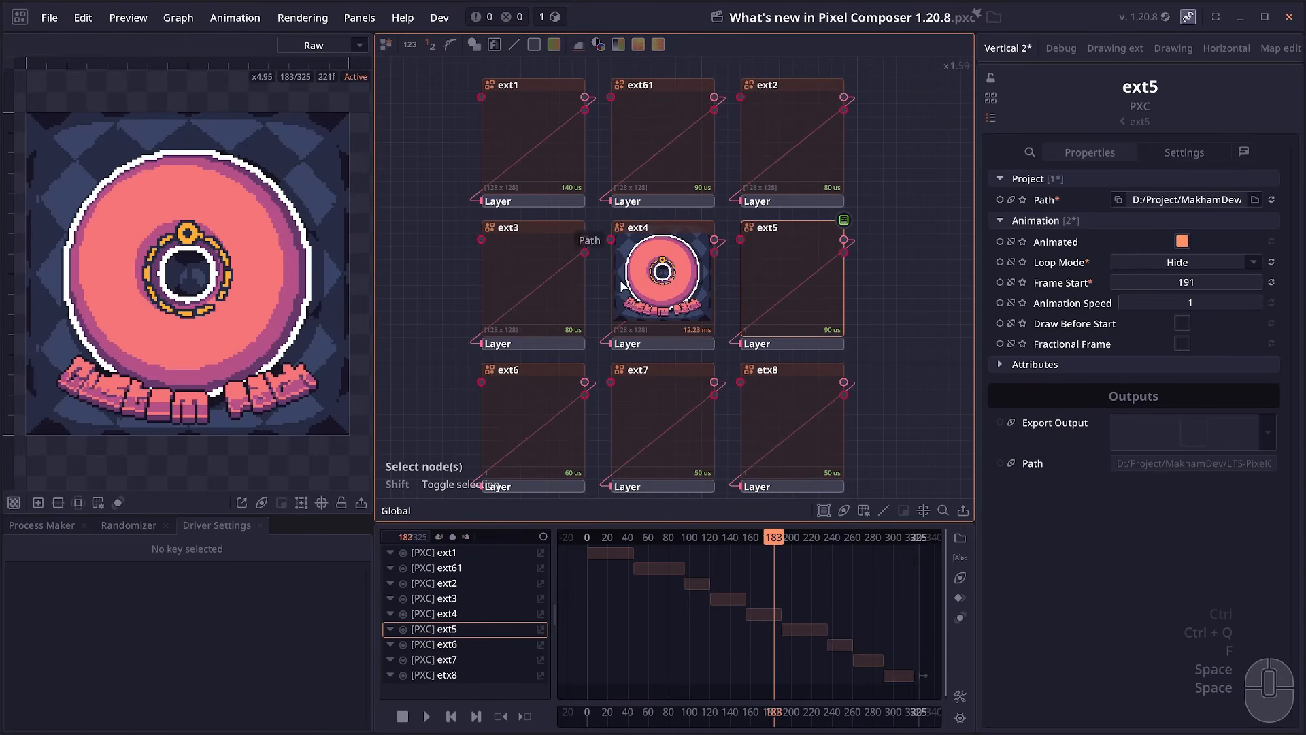
- Open the ext4 node's source project to examine its graph and Export node, and close that project again
left_click(646, 264)
double_click(660, 266, "shift")
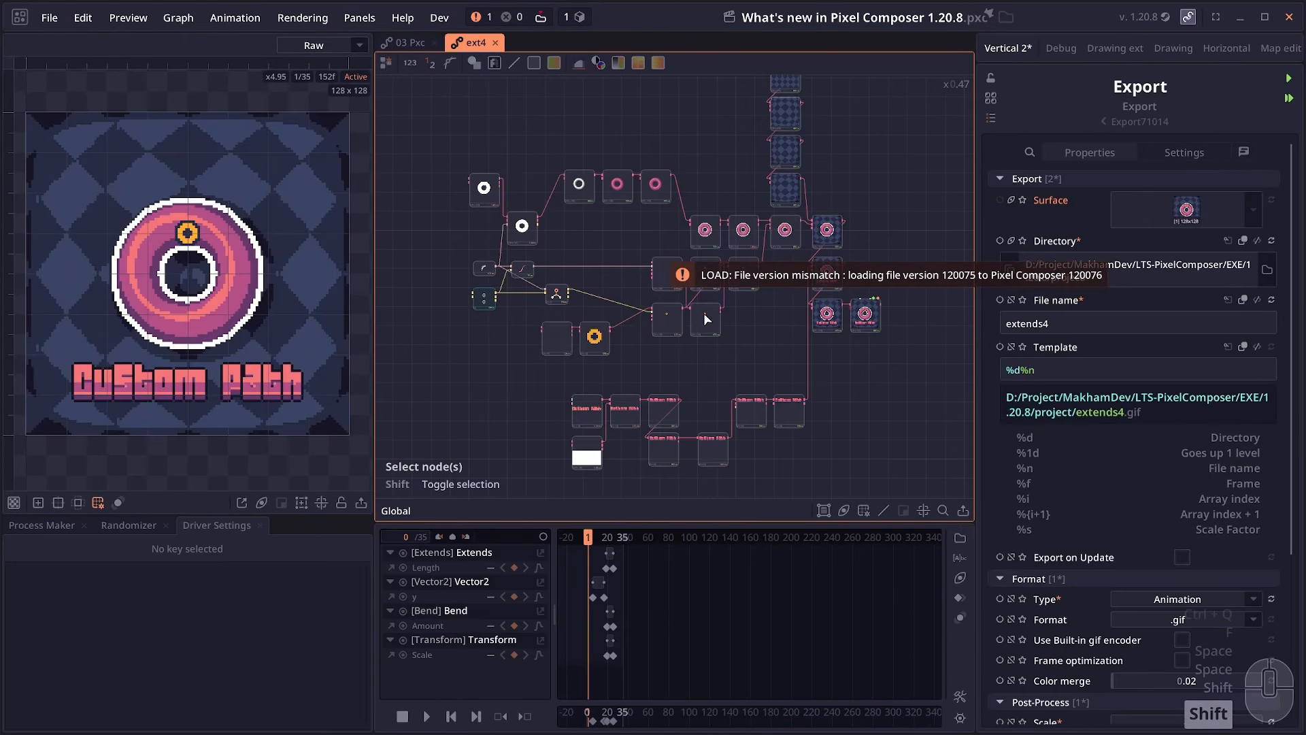
scroll(801, 309, "down", 2)
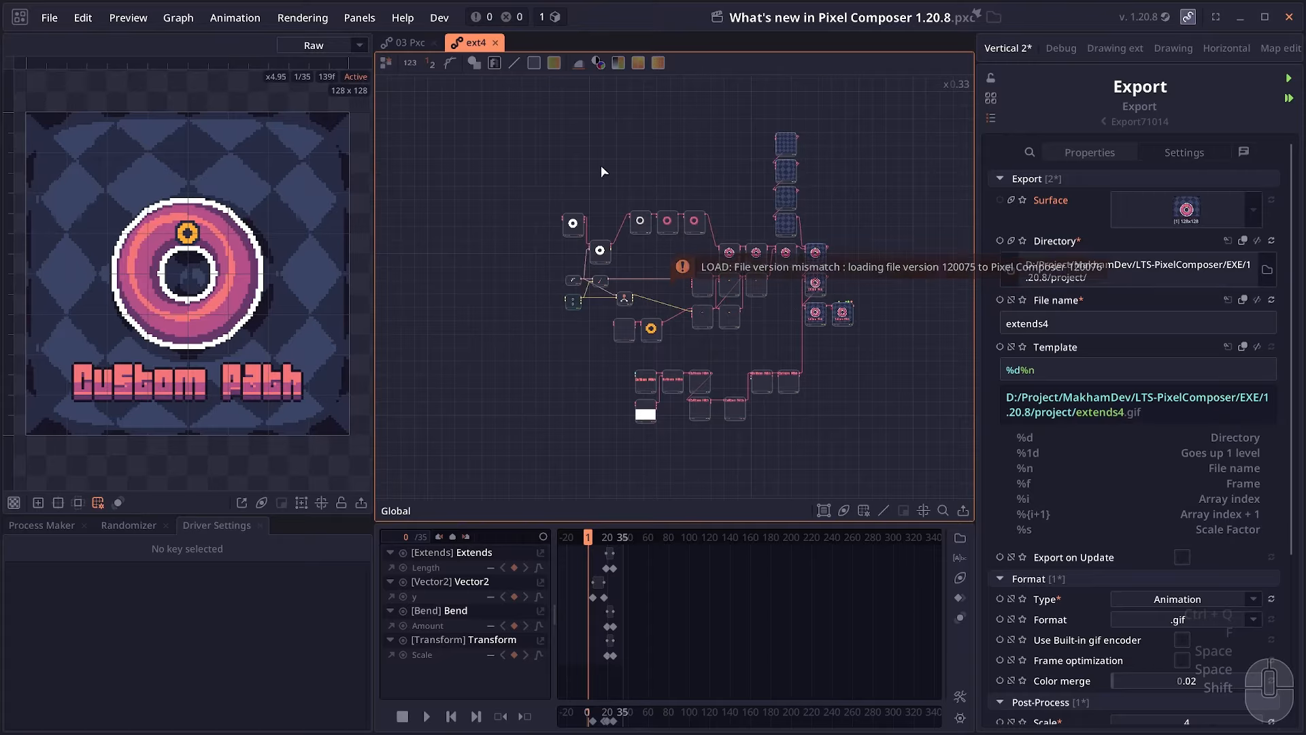
scroll(841, 312, "up", 7)
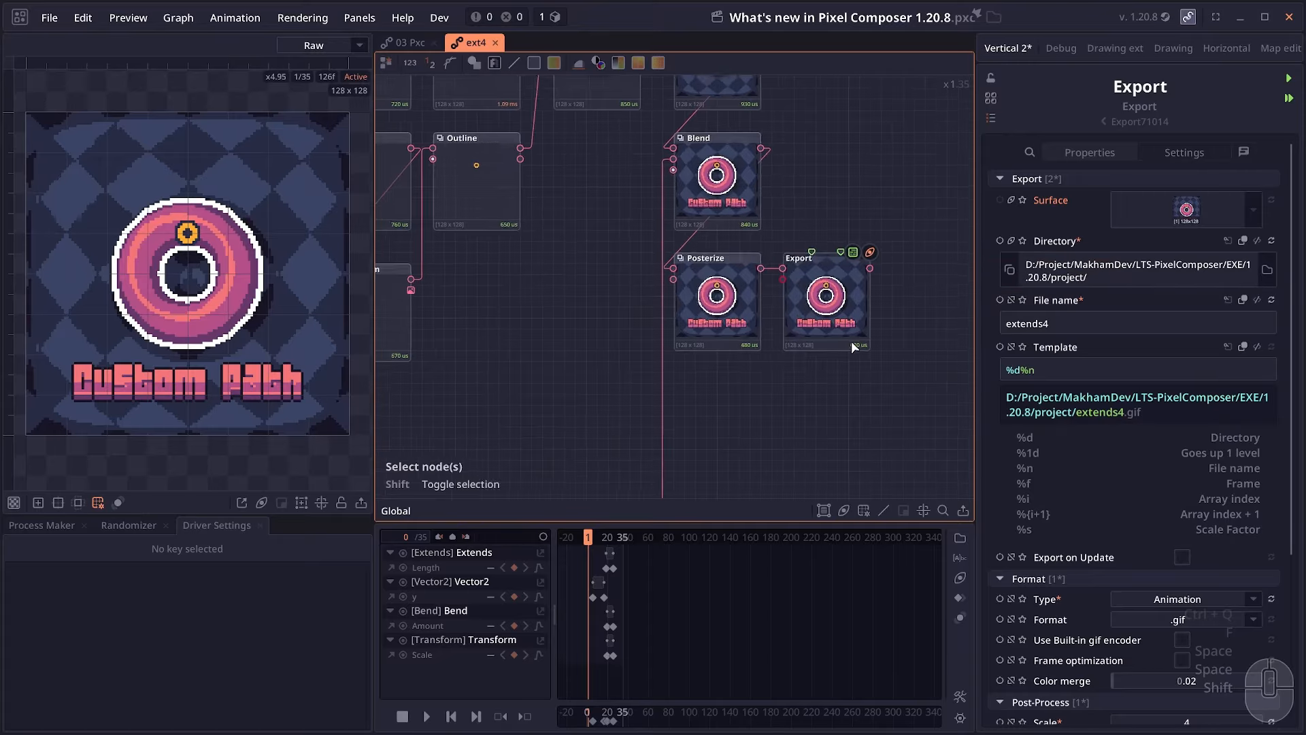
left_click(826, 297)
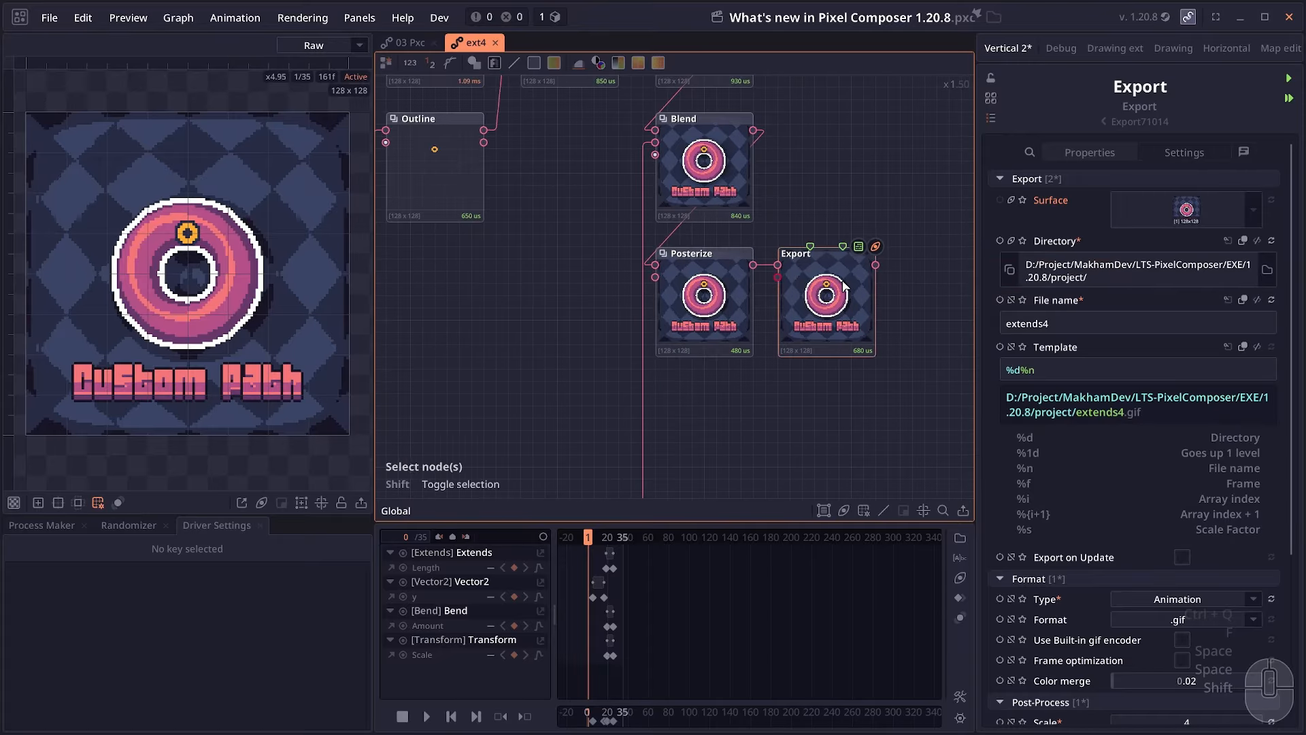
left_click(494, 42)
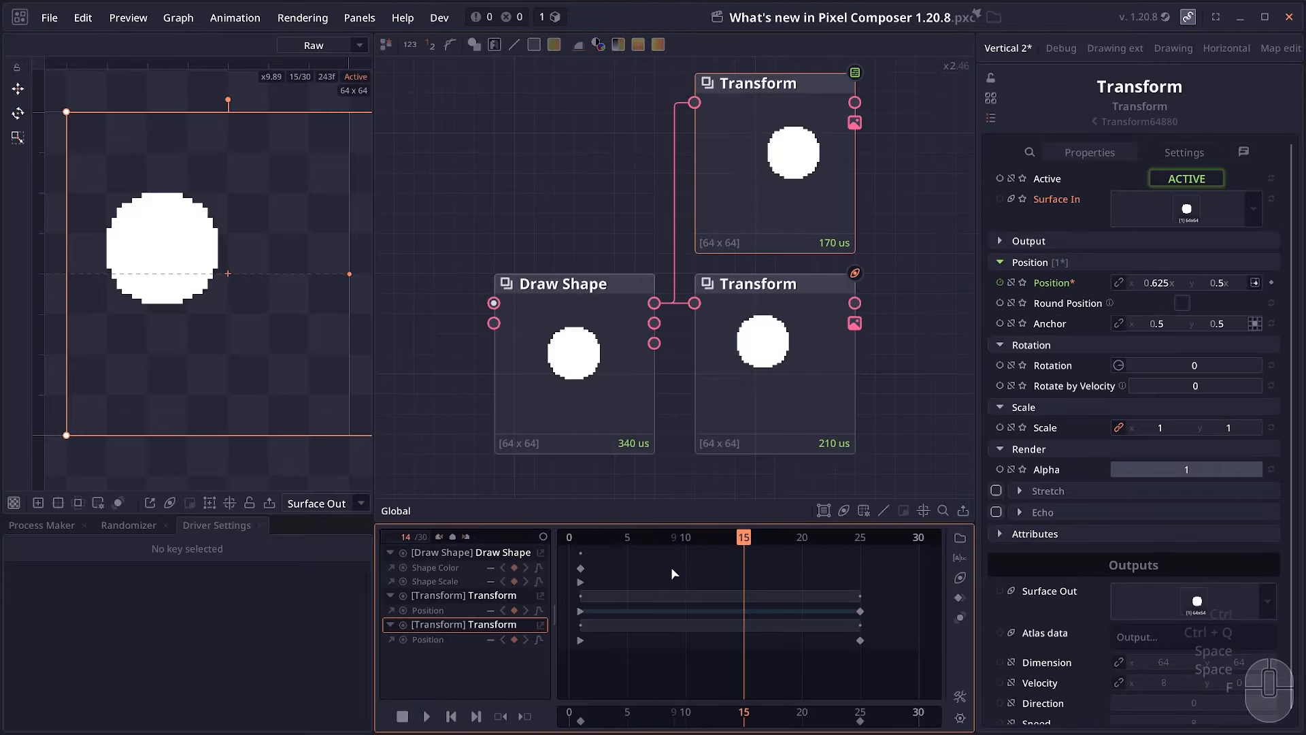
- View the driver settings of the frame 1 keyframes for Shape Scale and both Transform Position properties
left_click(191, 603)
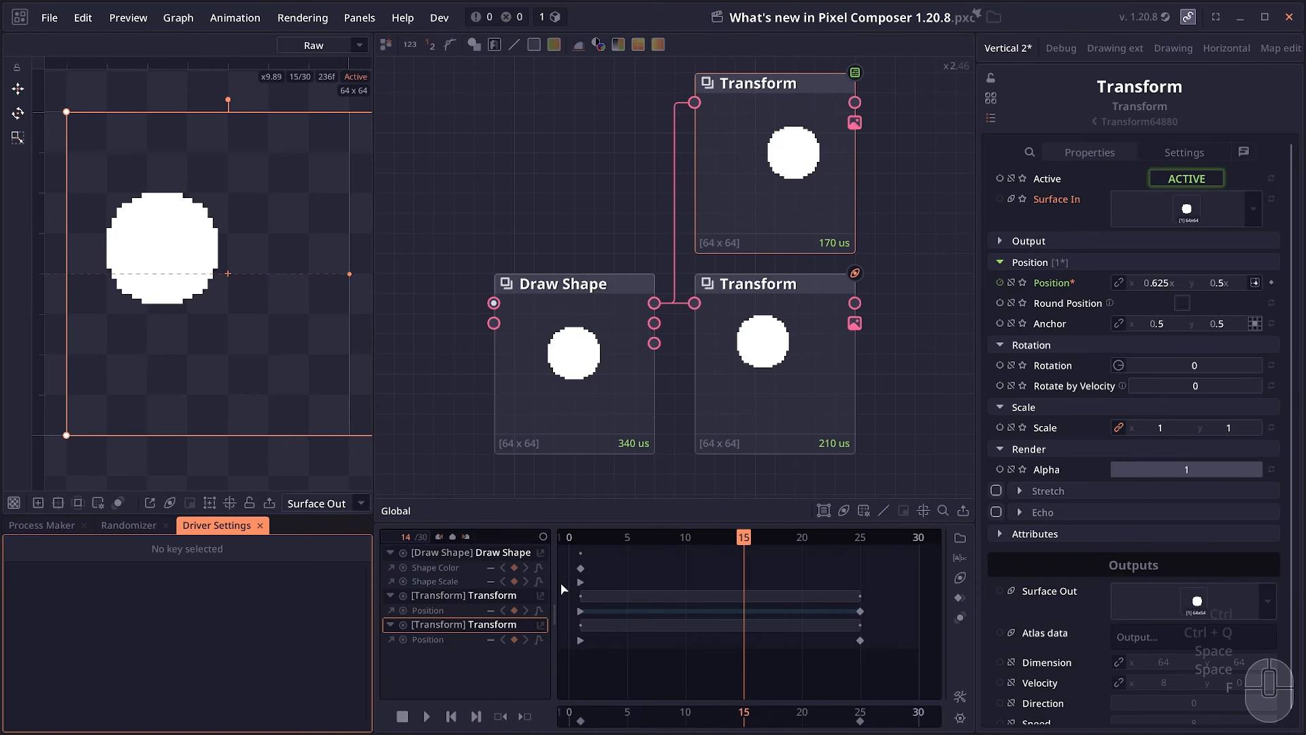
left_click(580, 583)
left_click(581, 611)
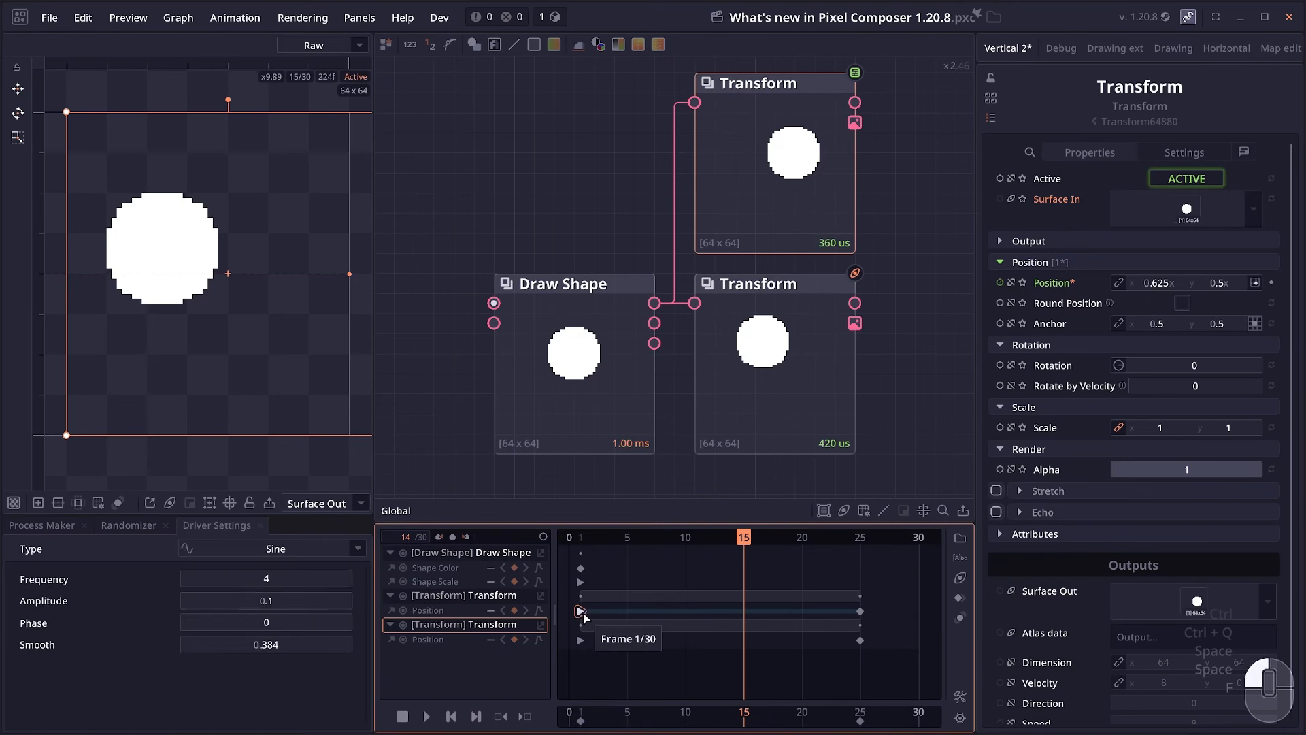
left_click(581, 641)
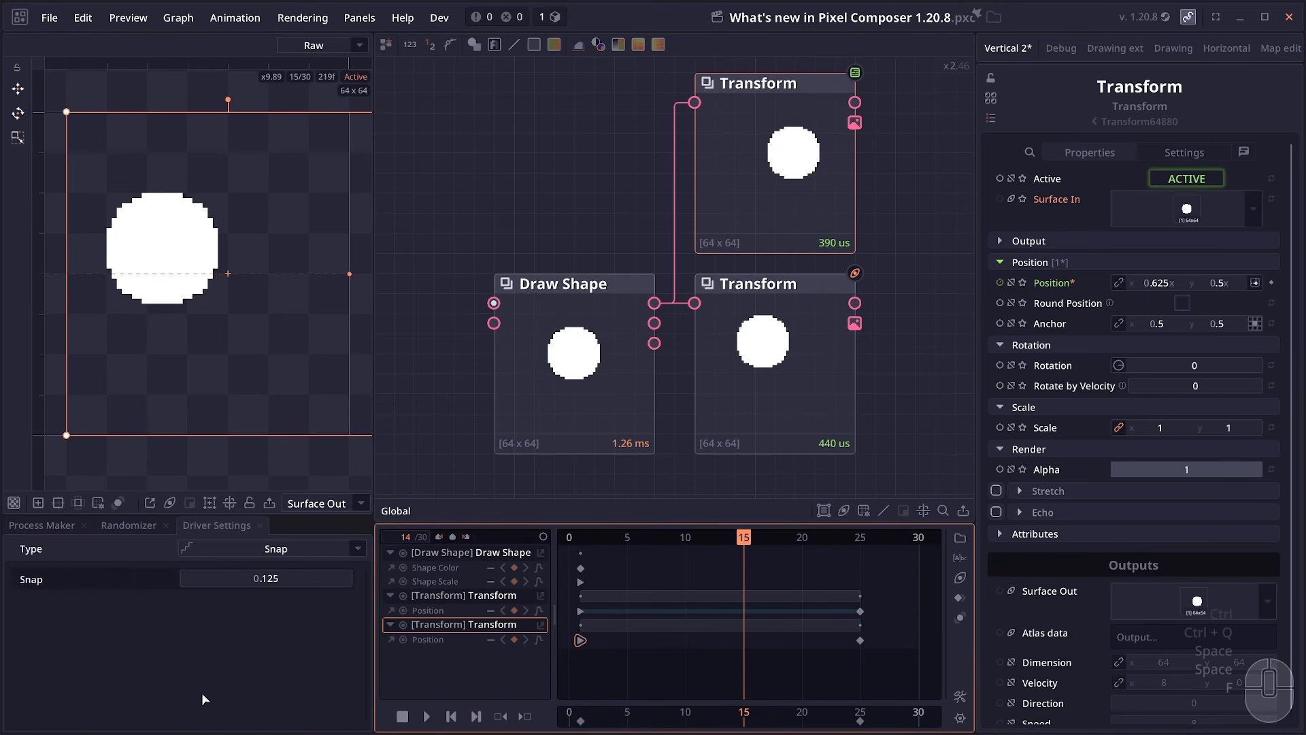
left_click(155, 641)
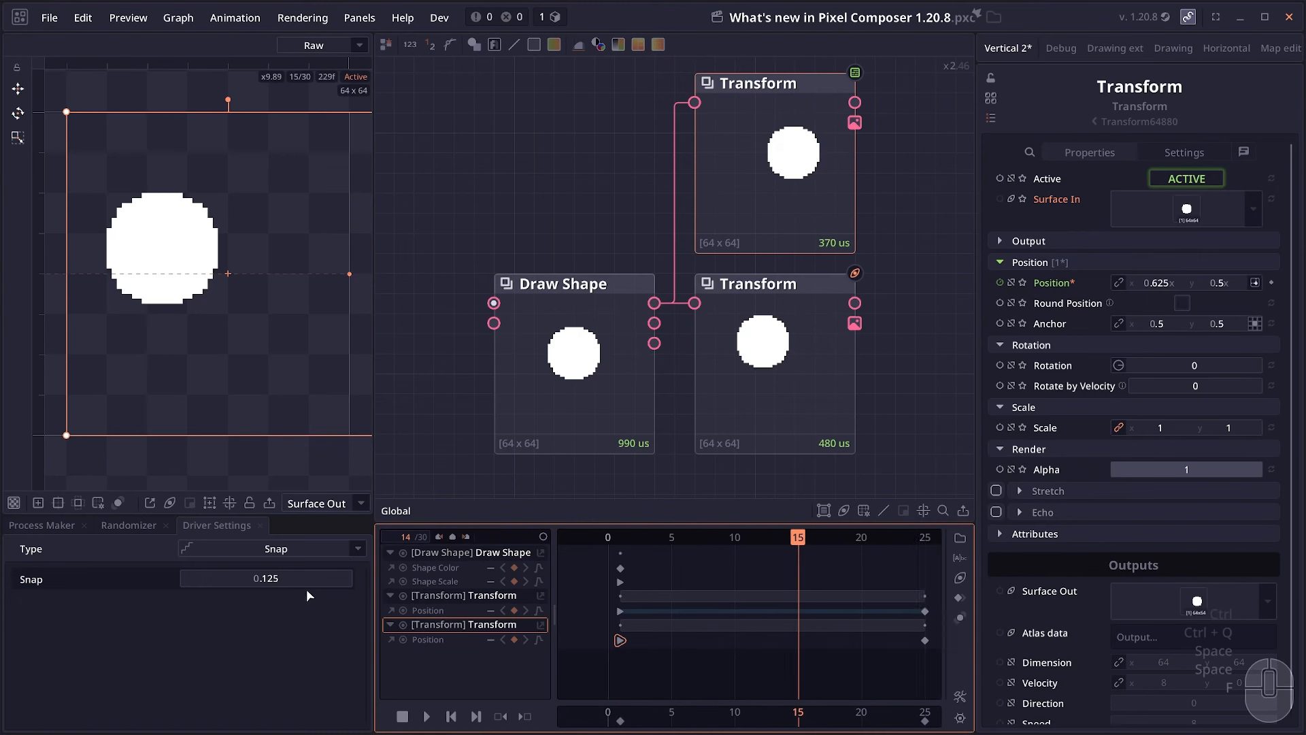
- Play the Transform animation from the first frame and pause it to examine the Snap driver's motion
key("Home")
key("space")
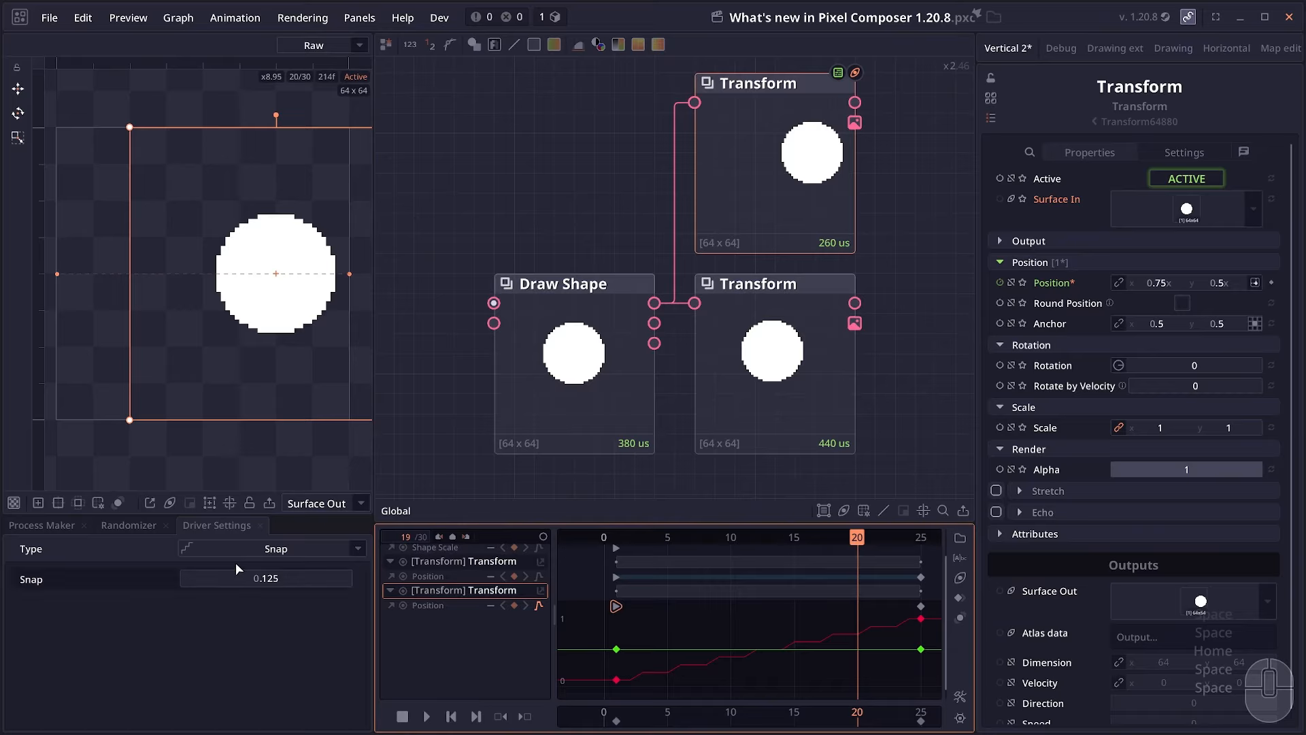
key("space")
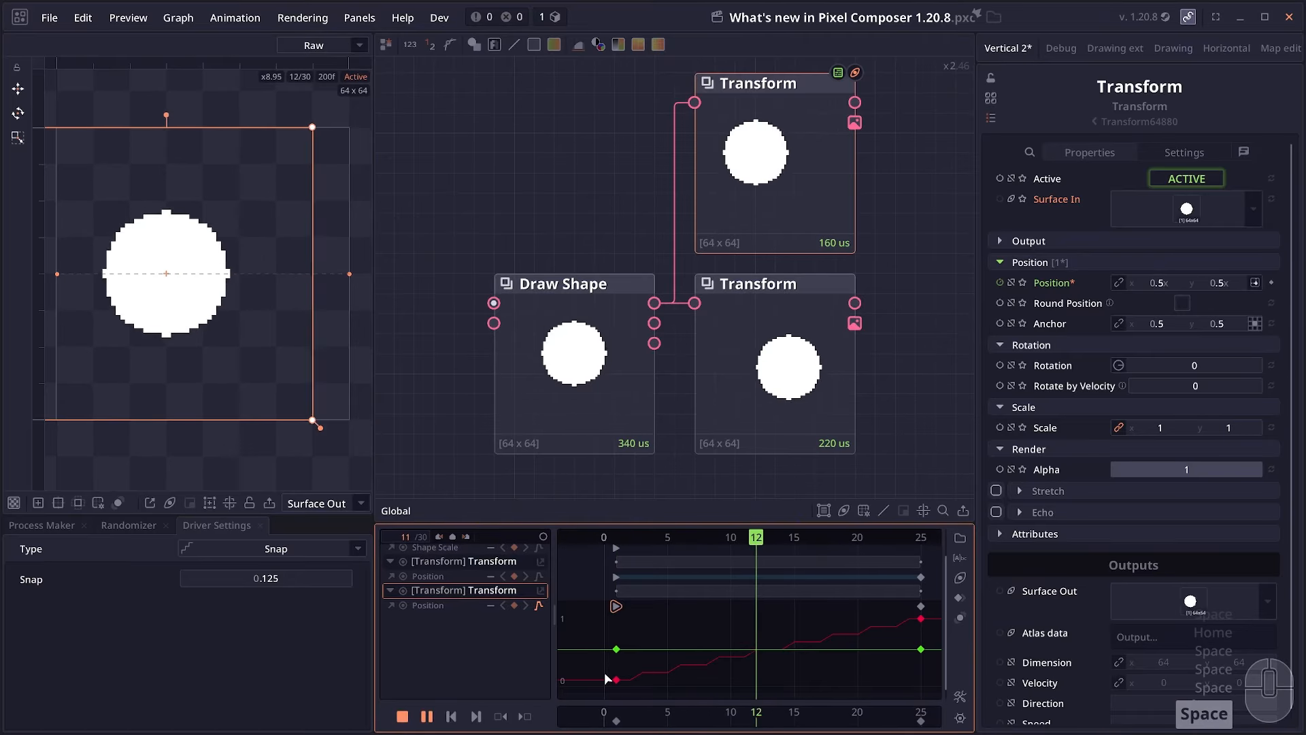
key("space")
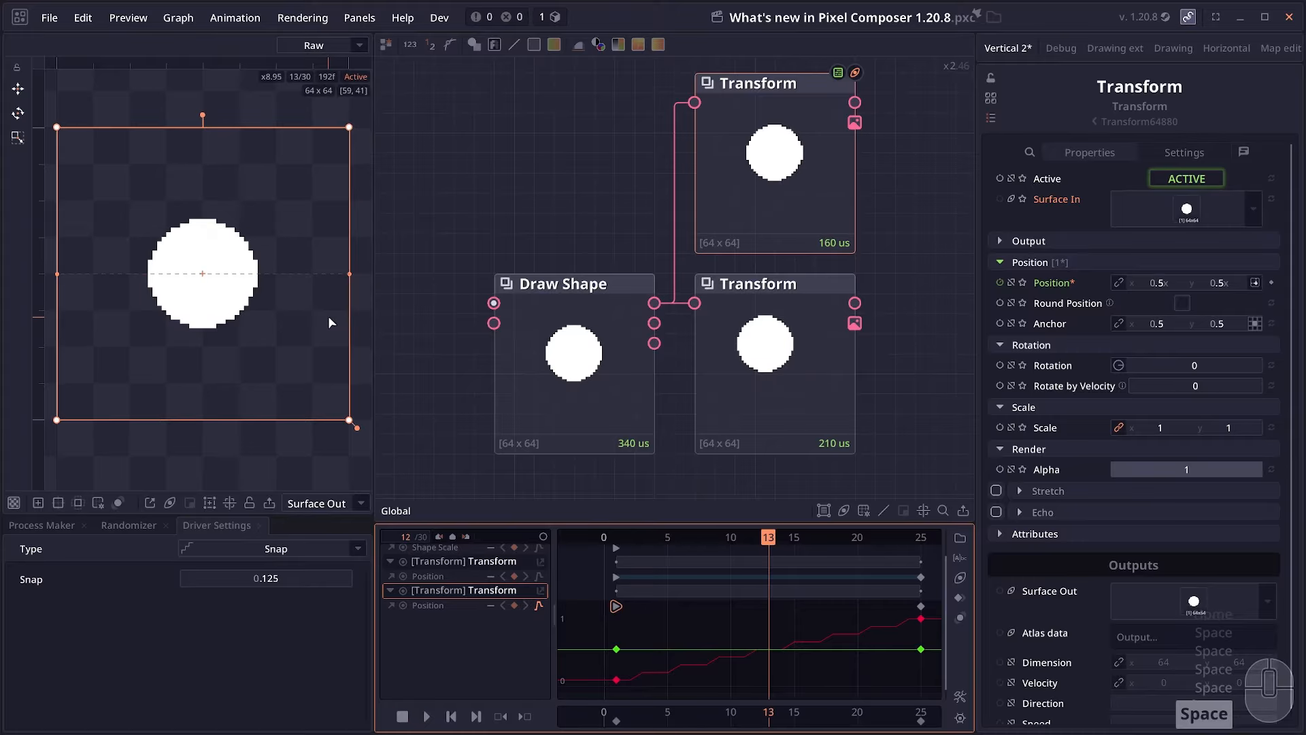
key("ctrl+q")
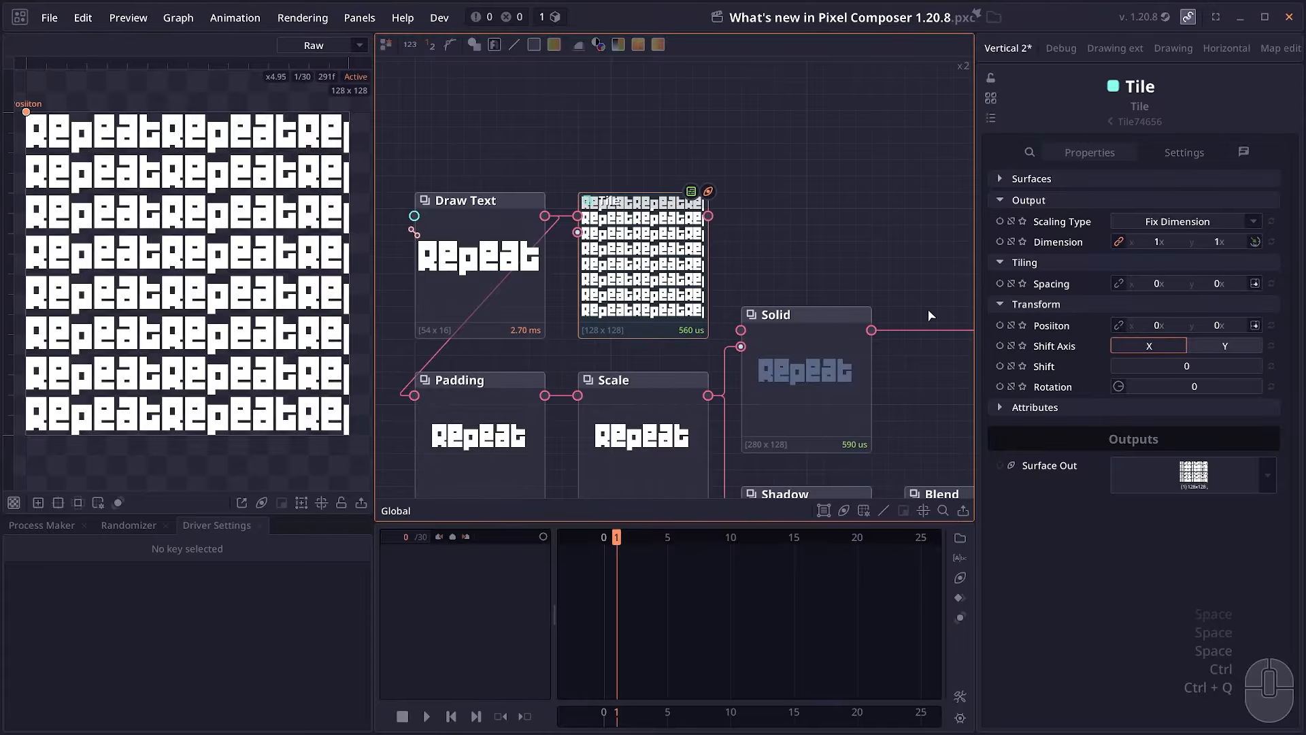
- Adjust the Tile node's position offset, horizontal spacing and rotation for the repeated text
left_click_drag(26, 111, 122, 245)
left_click_drag(1156, 284, 1227, 284)
mouse_move(1167, 386)
left_mouse_down()
mouse_move(1140, 393)
mouse_move(1164, 385)
mouse_move(1169, 365)
left_mouse_up()
- Select the Glow node fed by the rainbow-coloured text to view its properties
scroll(813, 198, "down", 1)
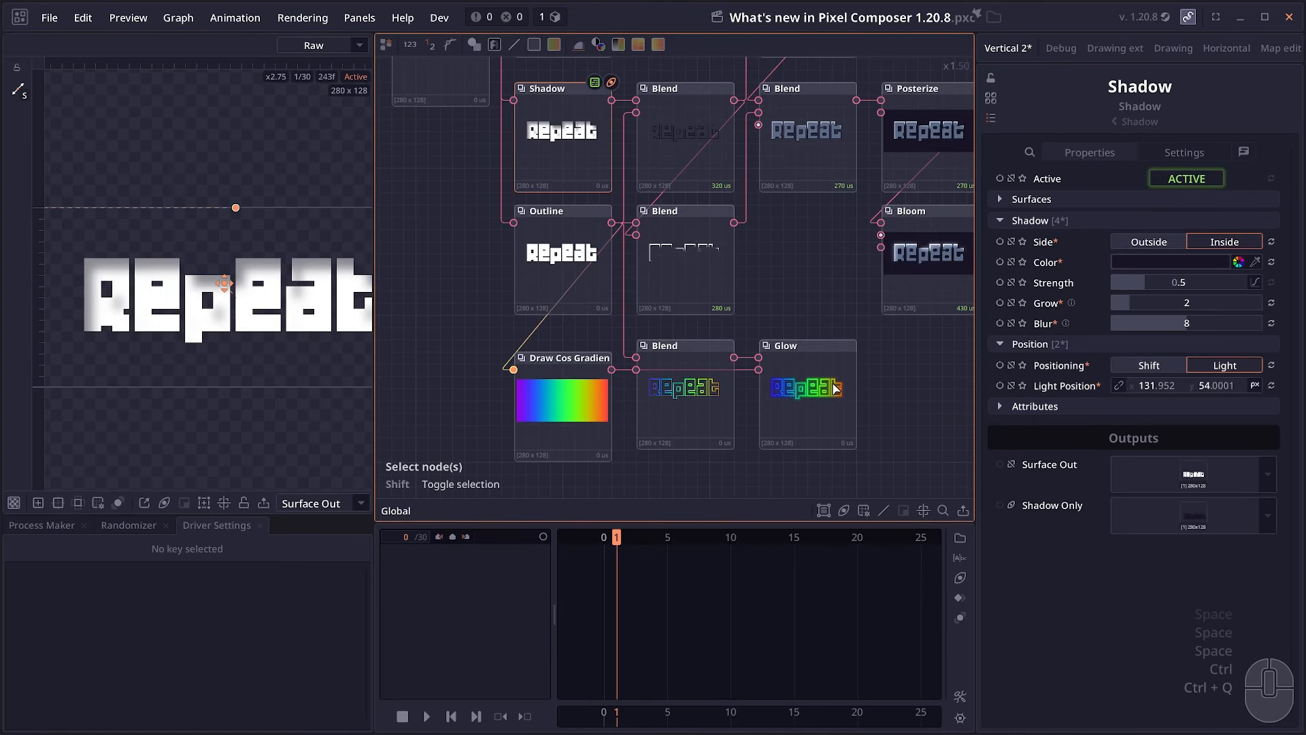
left_click(836, 390)
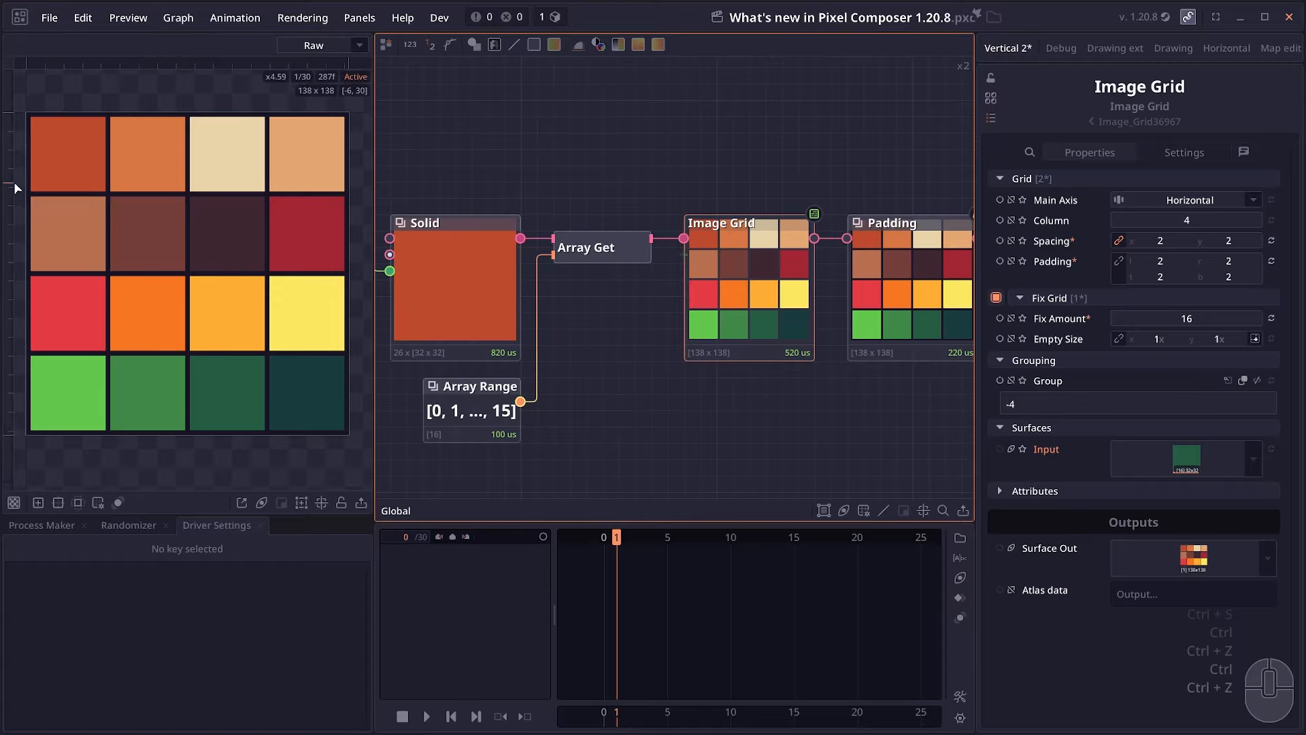
- Reduce a value of the Array Range node that picks the colours for the Image Grid
left_click(435, 403)
left_click_drag(1187, 241, 1130, 241)
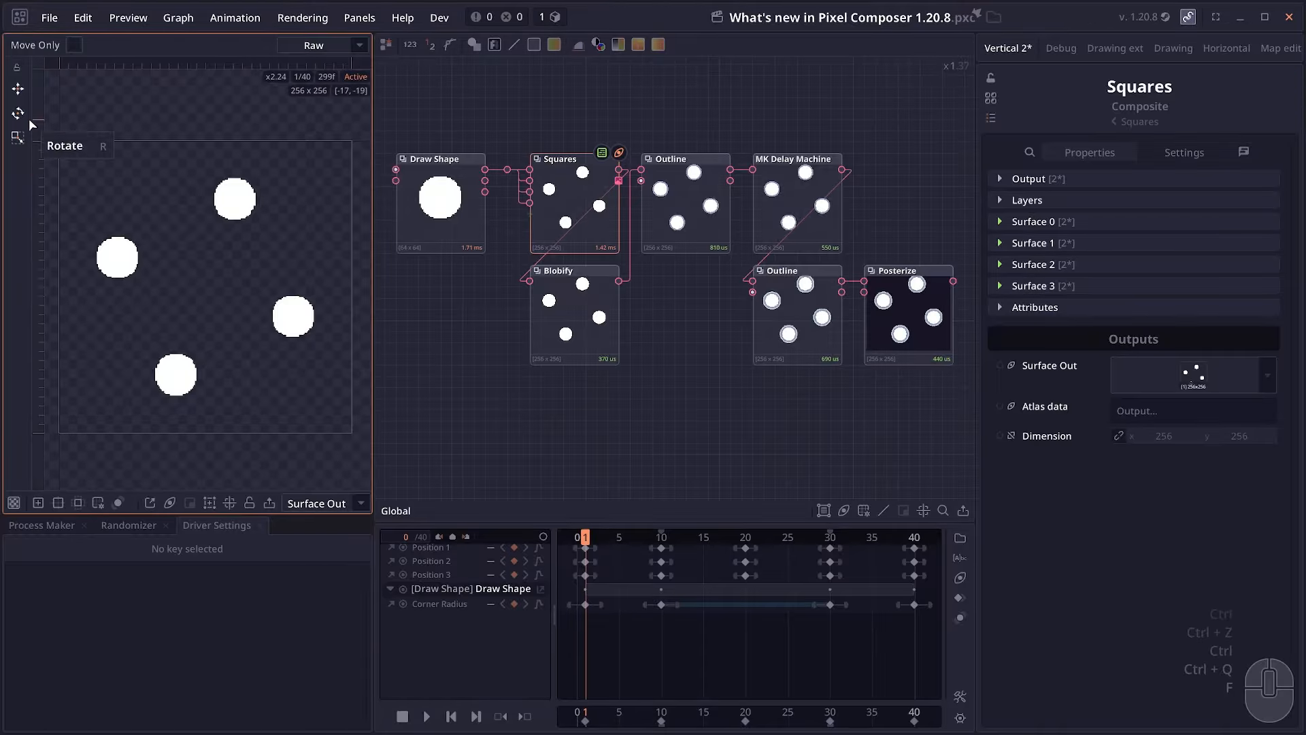
- Select all four circles of the Squares composite in the preview and switch the Move Only option
left_click_drag(77, 199, 334, 401)
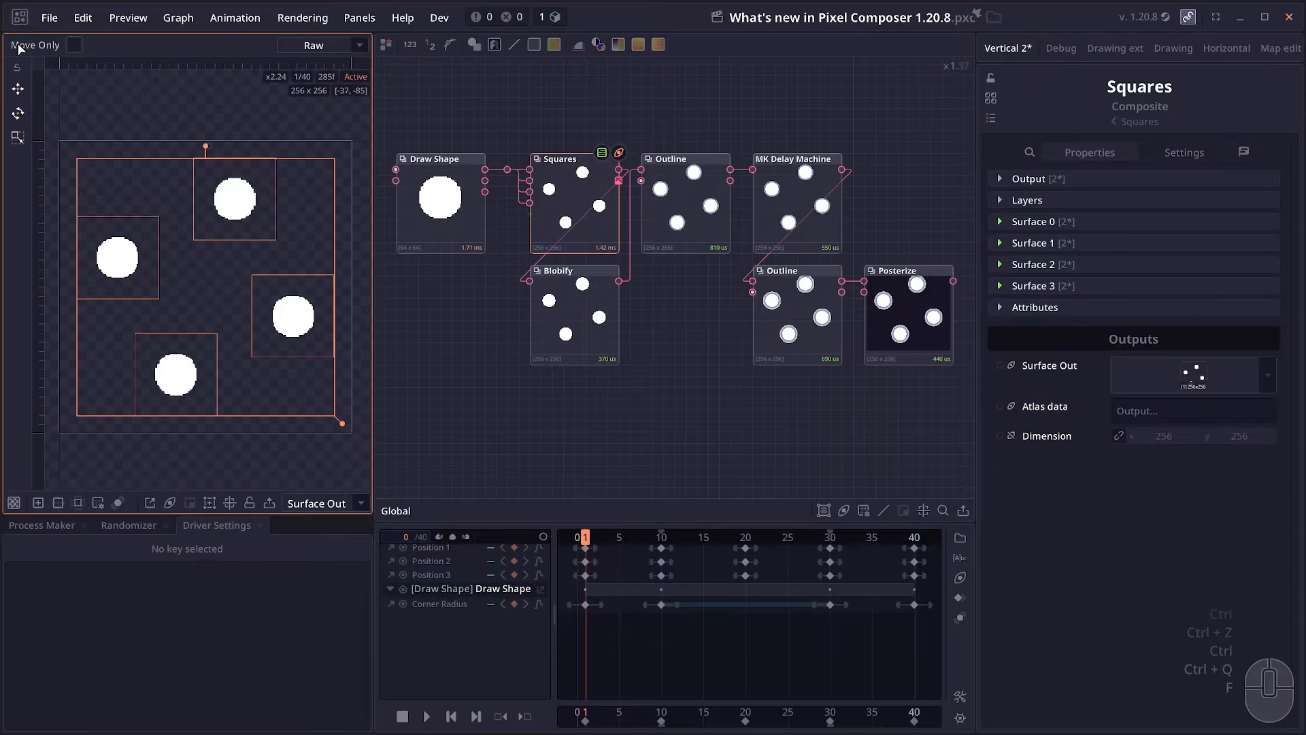
left_click(74, 45)
key("s")
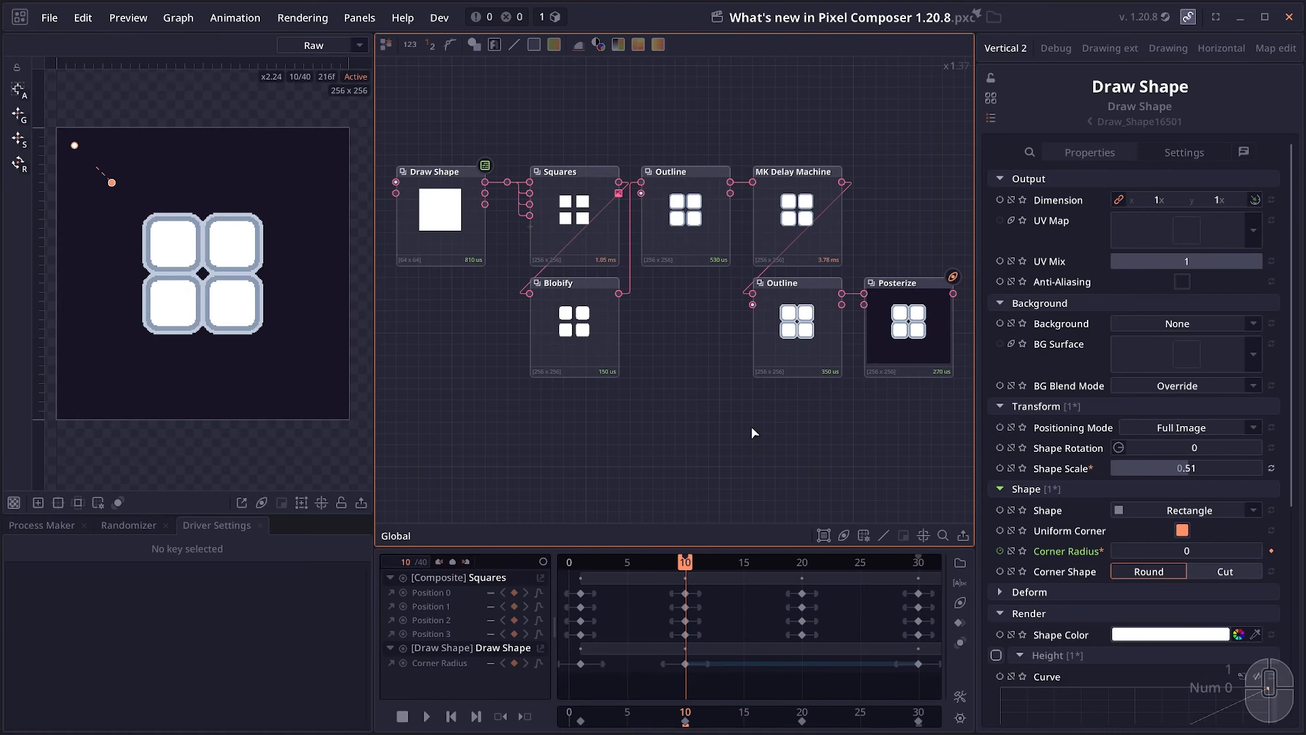
- Enlarge the timeline area and move the playhead to frame 1
left_click(491, 681)
left_click_drag(552, 549, 572, 509)
key("KP_1")
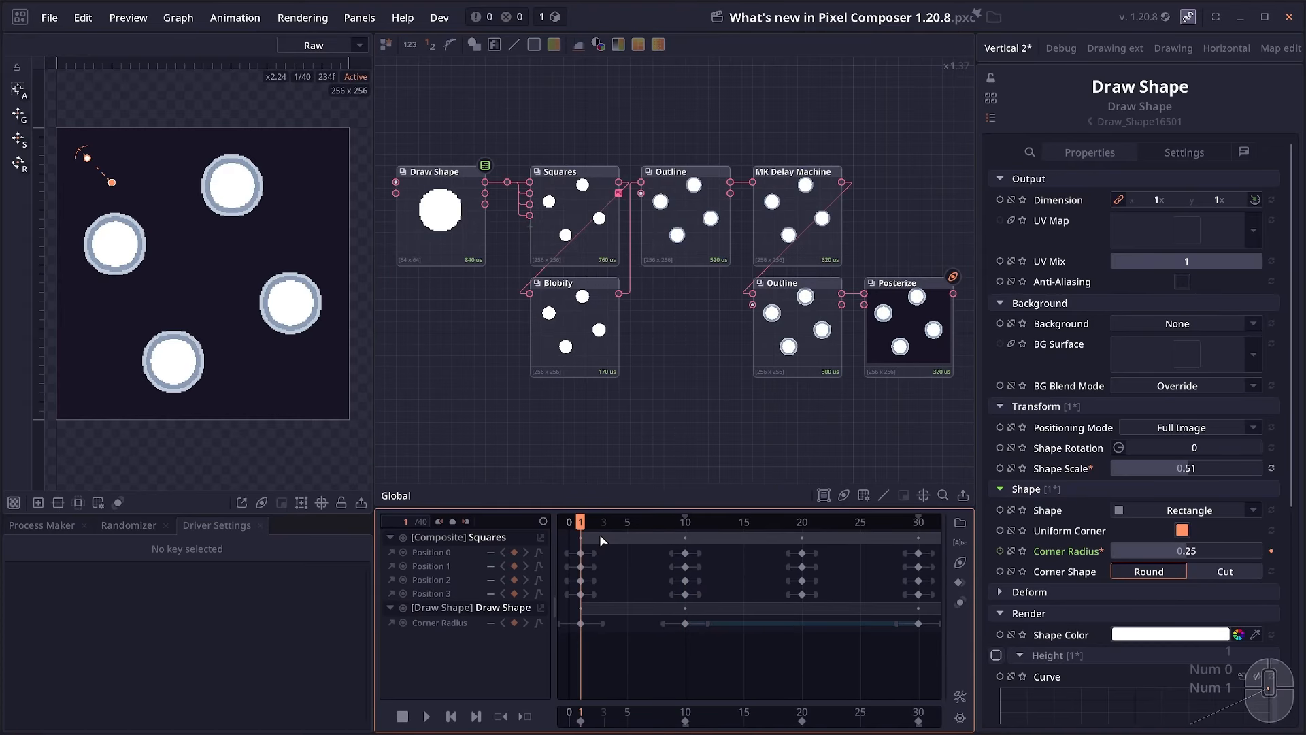
- Move the playhead to frame 15 and on to frame 21 to check the squares' animation
mouse_move(412, 519)
left_mouse_down()
mouse_move(462, 520)
mouse_move(406, 522)
left_mouse_up()
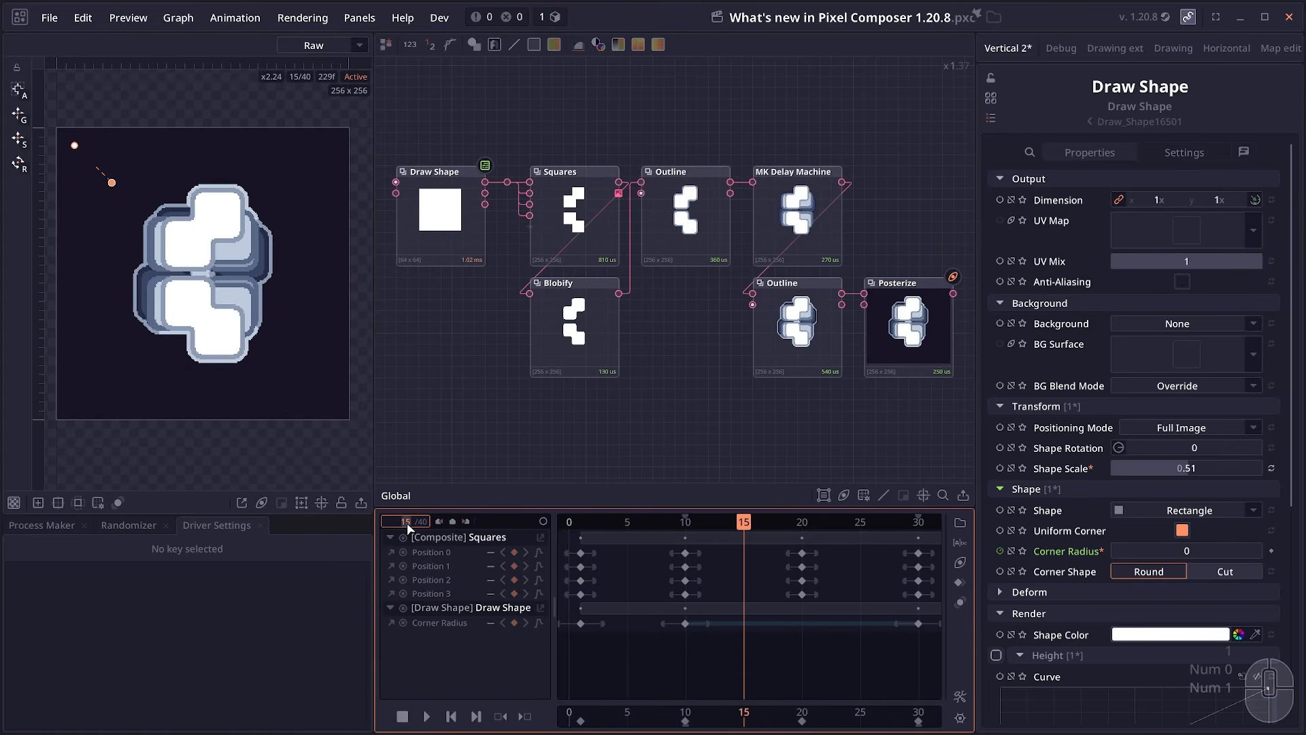
key("KP_0")
left_click(813, 523)
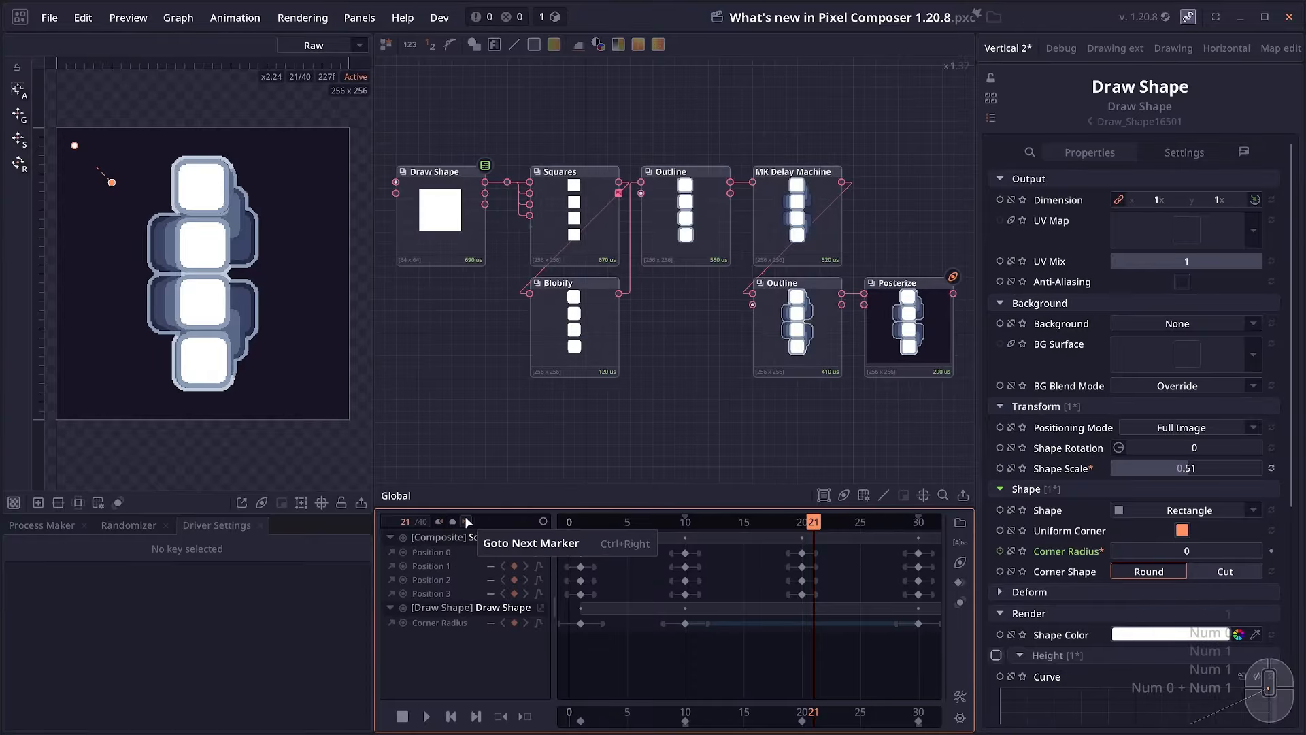
- Jump back and forth between the timeline markers at frames 10 and 30, ending on frame 30
left_click_drag(685, 522, 745, 523)
key("ctrl+Left")
key("ctrl+Right")
key("ctrl+Left")
key("ctrl+Right")
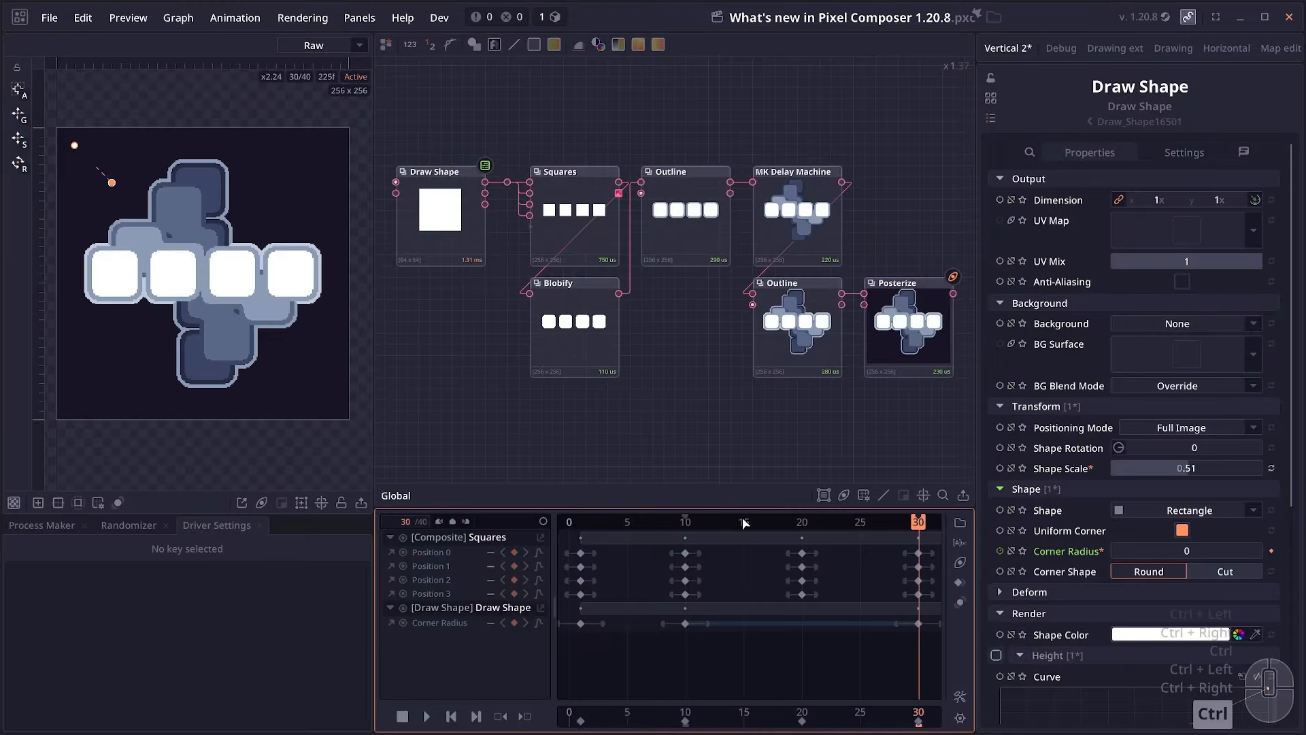
key("ctrl+Left")
key("ctrl+Right")
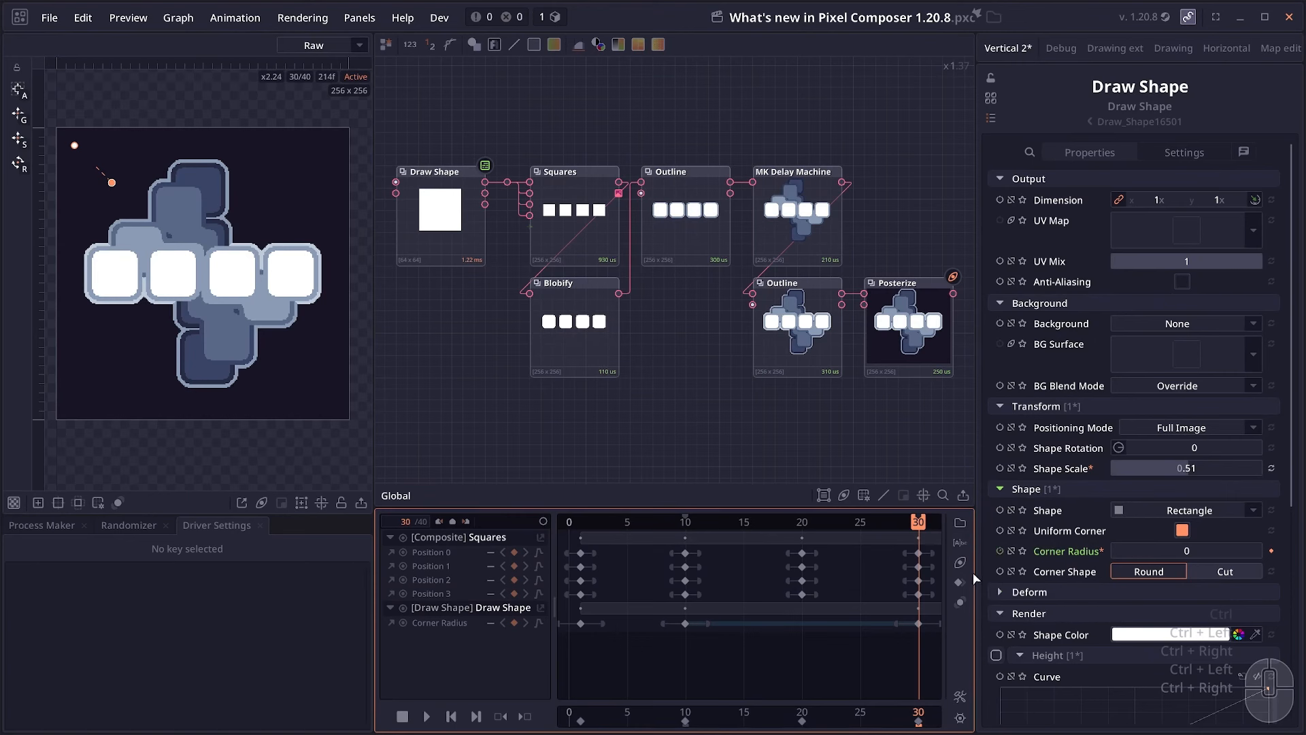
- Select the Position 0 to Position 3 keyframes at frames 10 and 20 and try moving and scaling them in time
left_click_drag(667, 544, 717, 599)
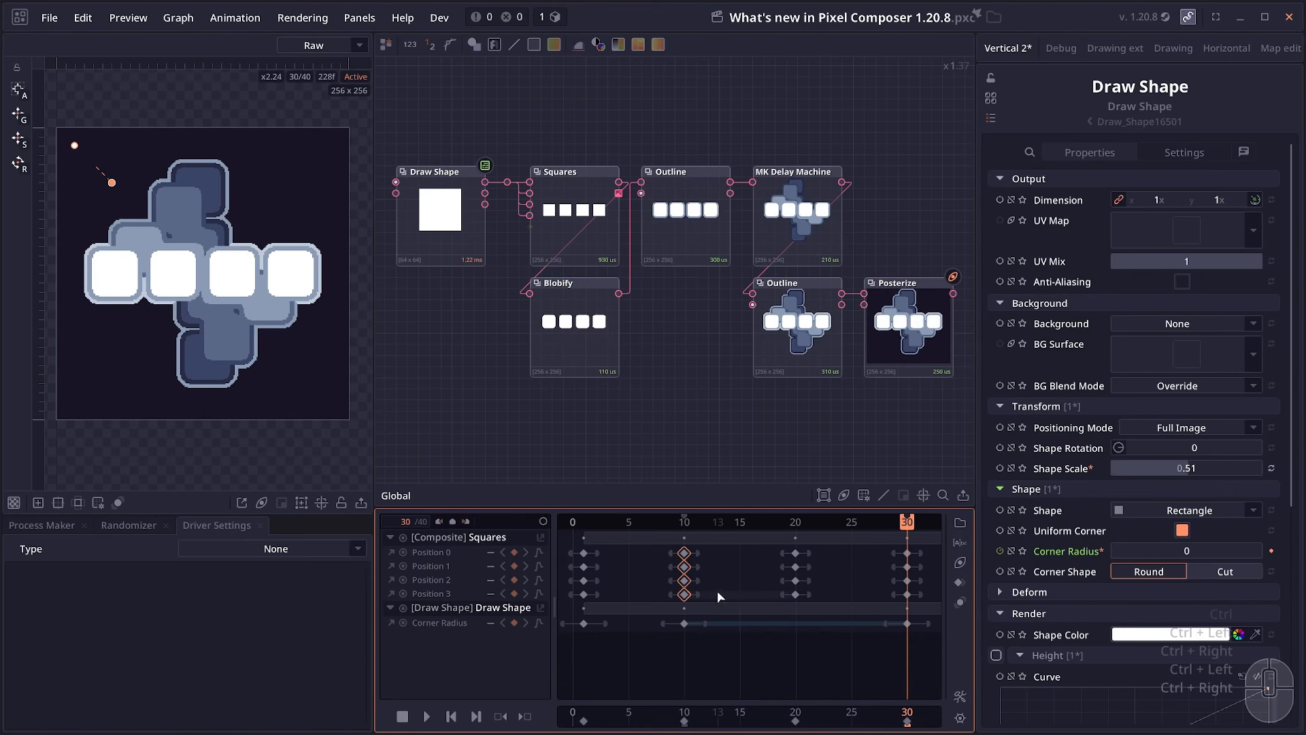
left_click_drag(633, 553, 827, 602)
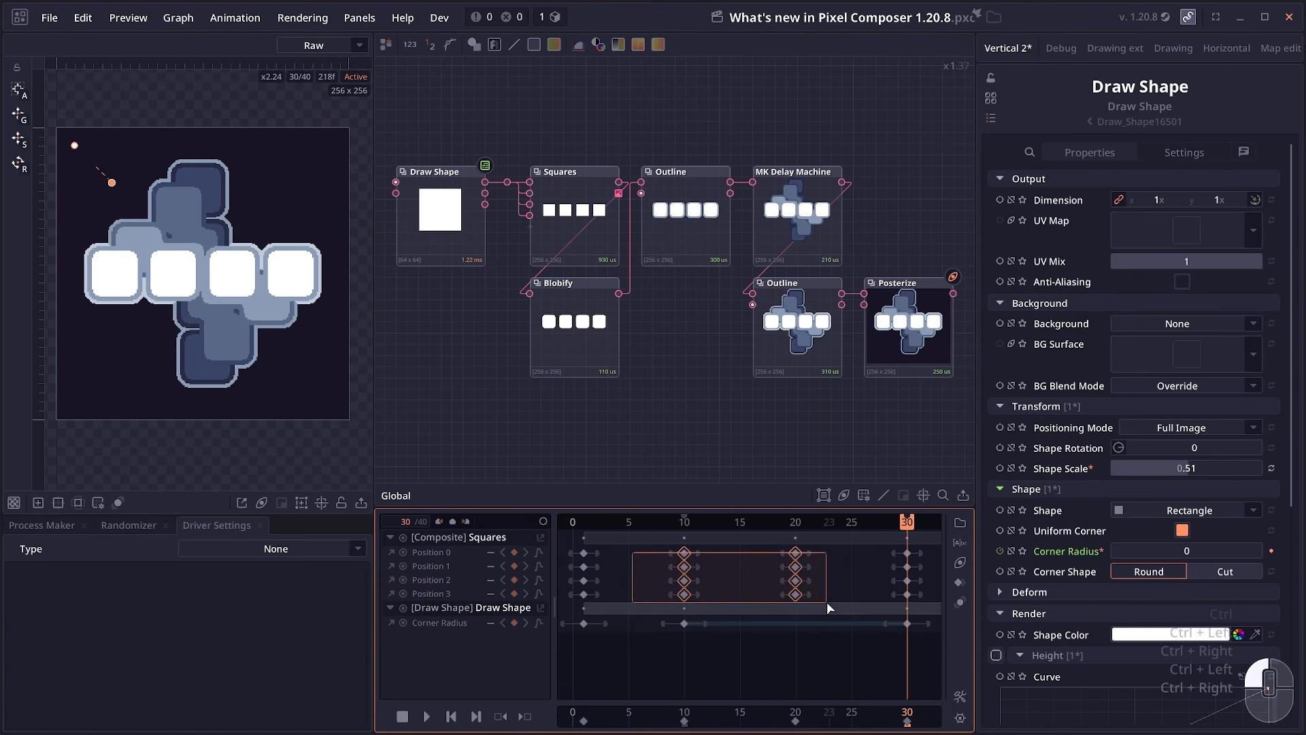
key("g")
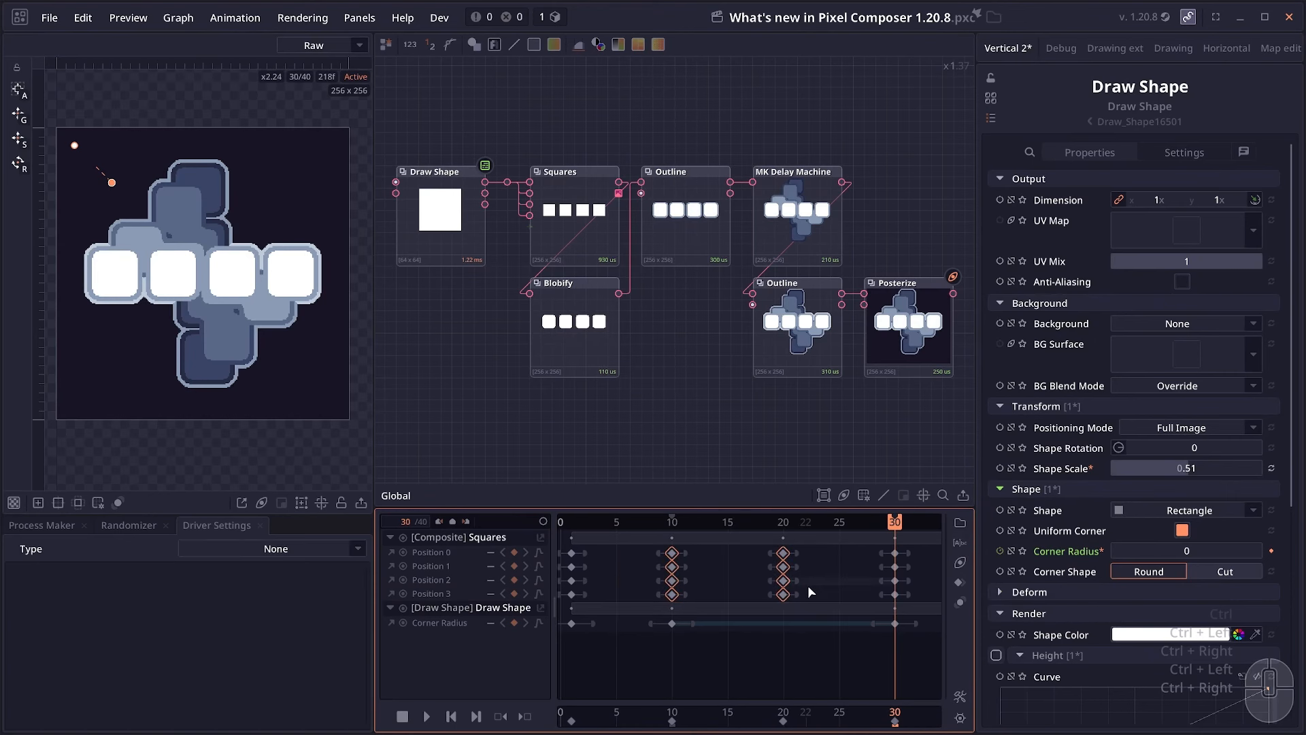
left_click(705, 565)
key("s")
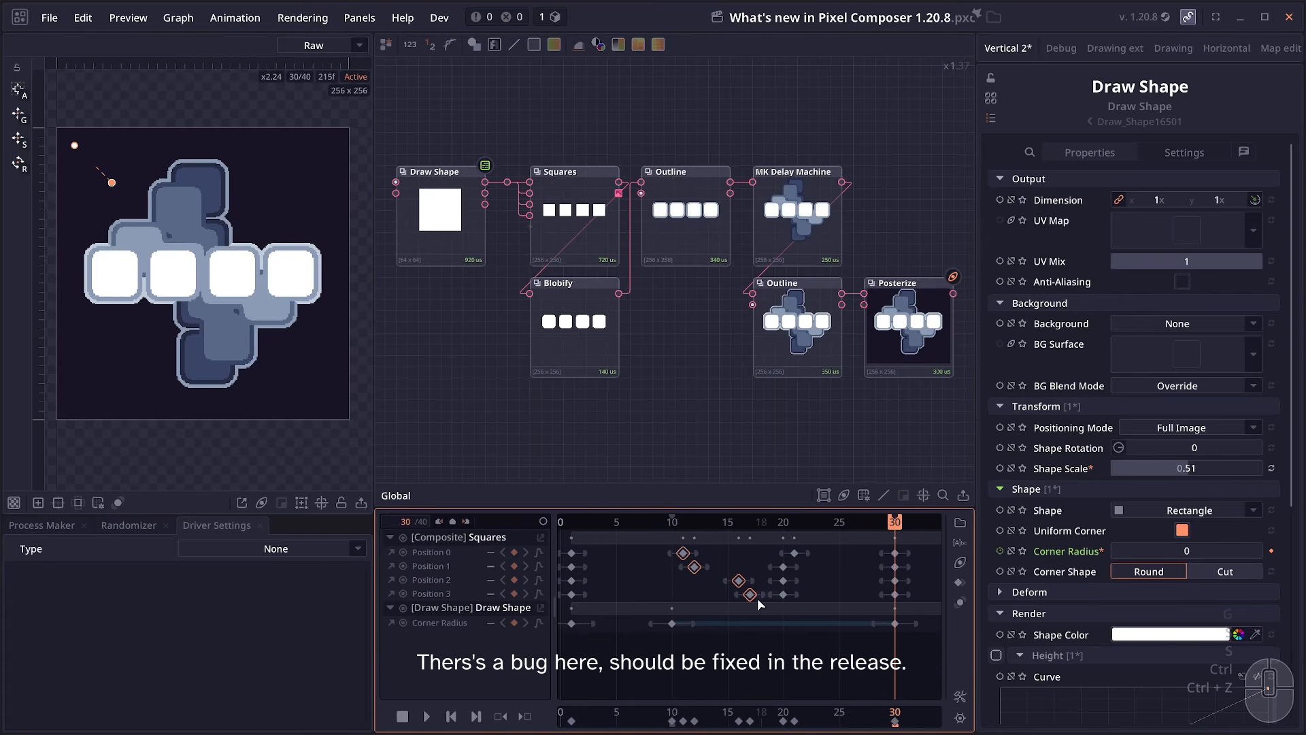
- Distribute the four staggered Position 0 to Position 3 keyframes evenly between frames 11 and 17, and clear the selection
key("d")
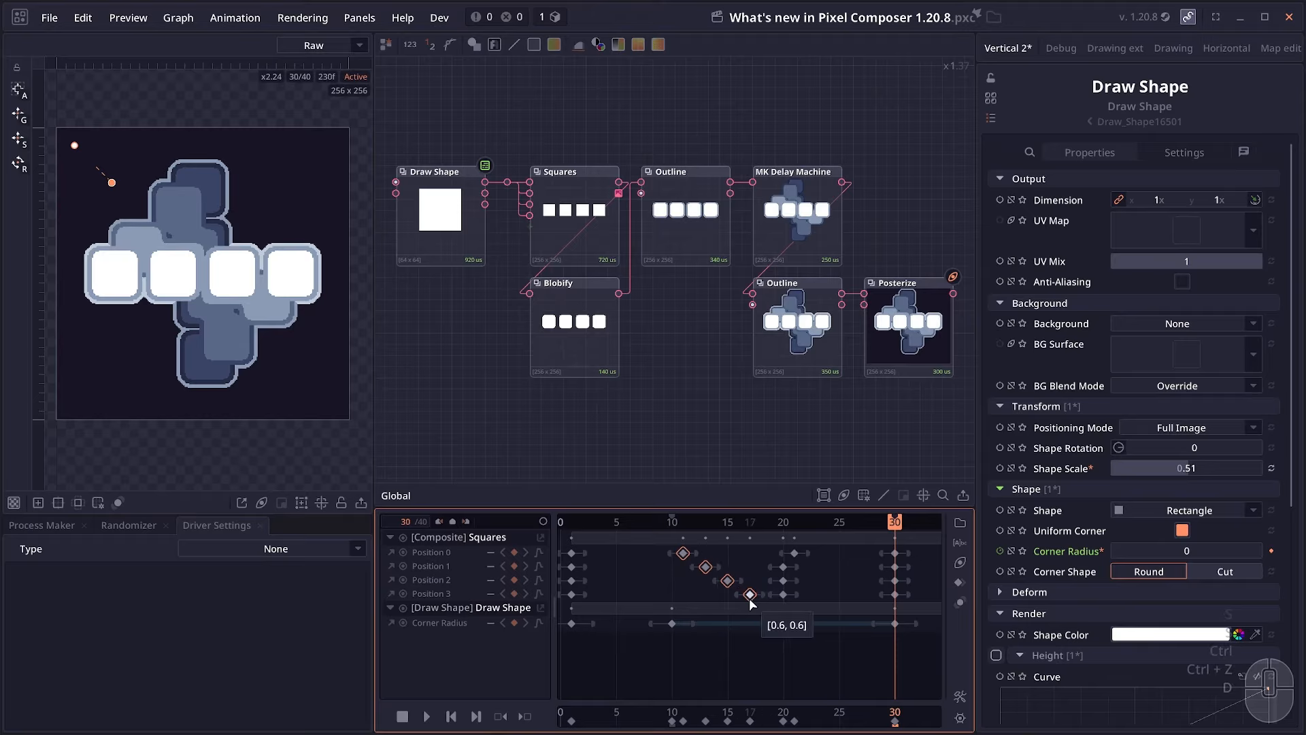
left_click(677, 533)
scroll(676, 532, "down", 3)
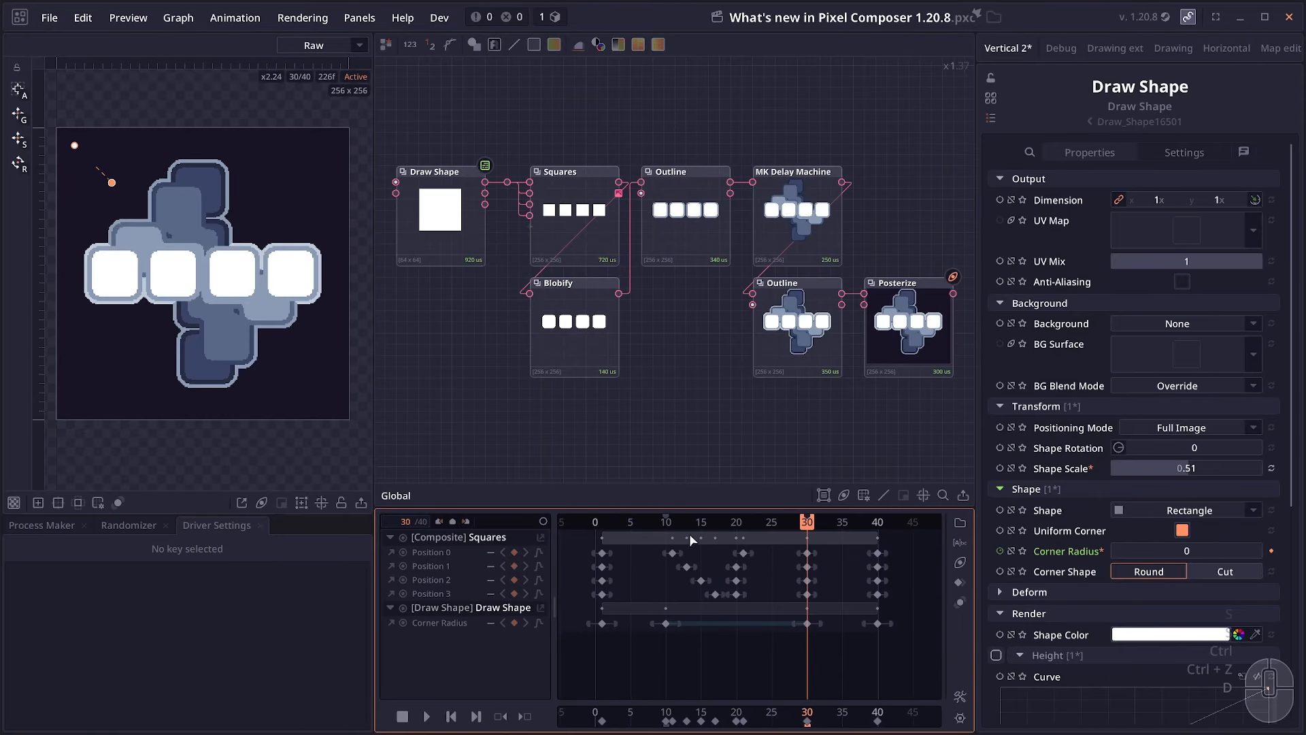
mouse_move(714, 536)
left_mouse_down()
mouse_move(774, 543)
mouse_move(714, 536)
left_mouse_up()
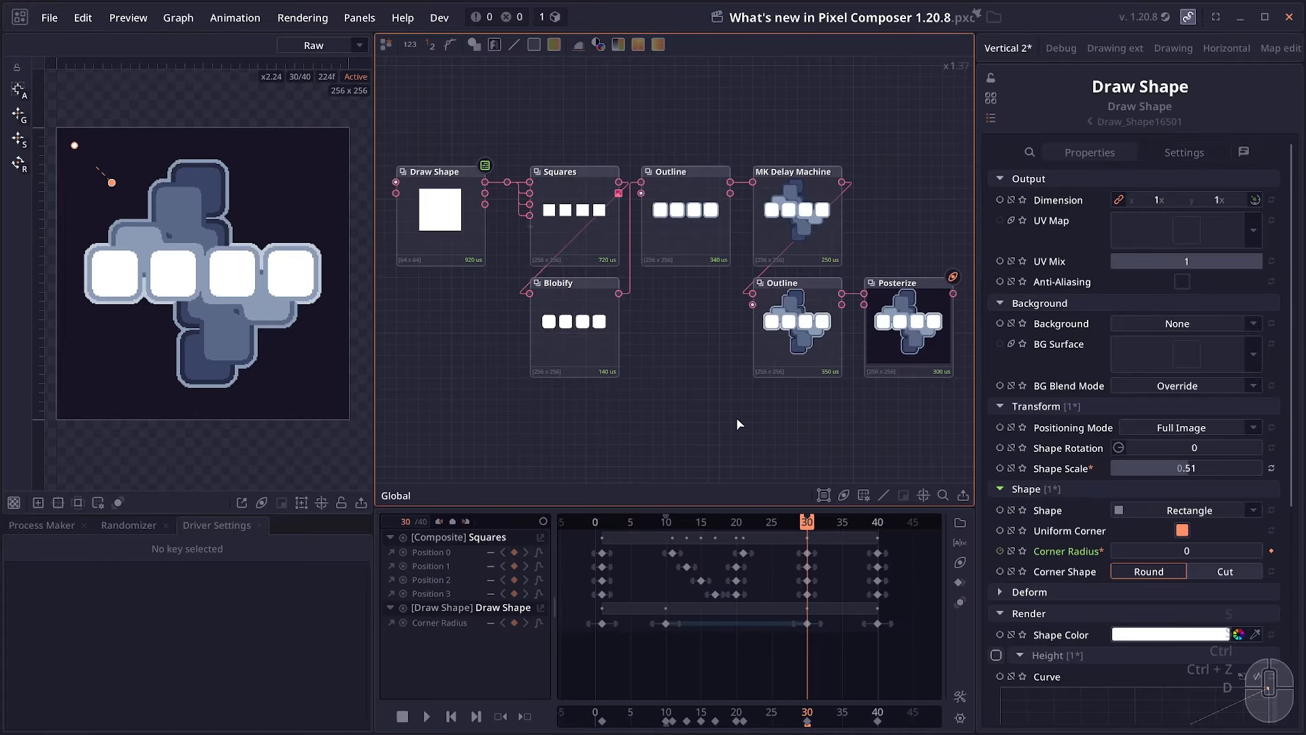